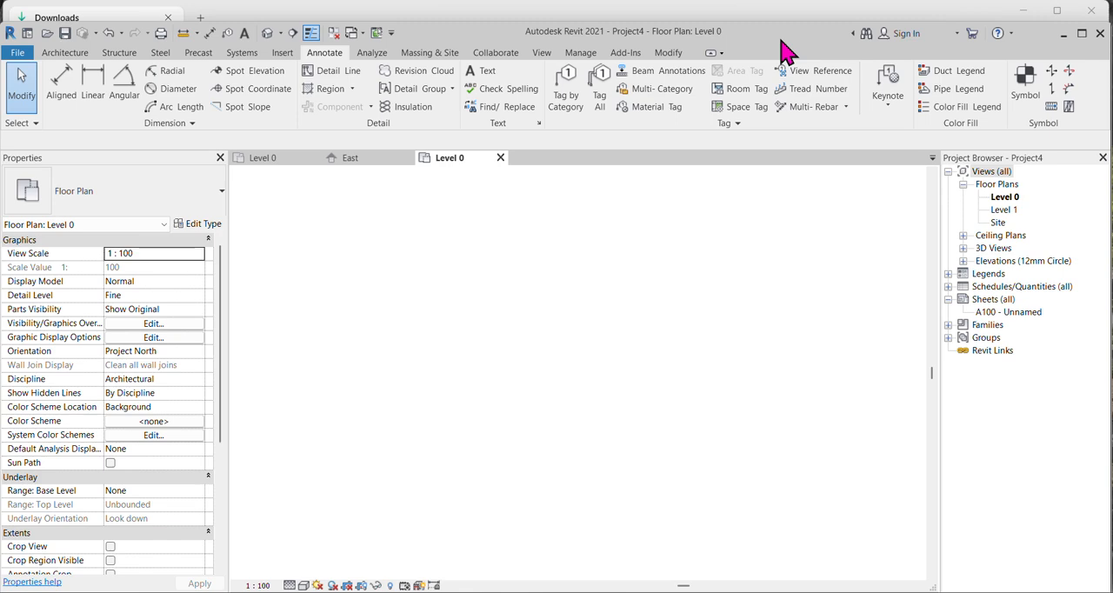
Maximize the project window.
left_click(584, 54)
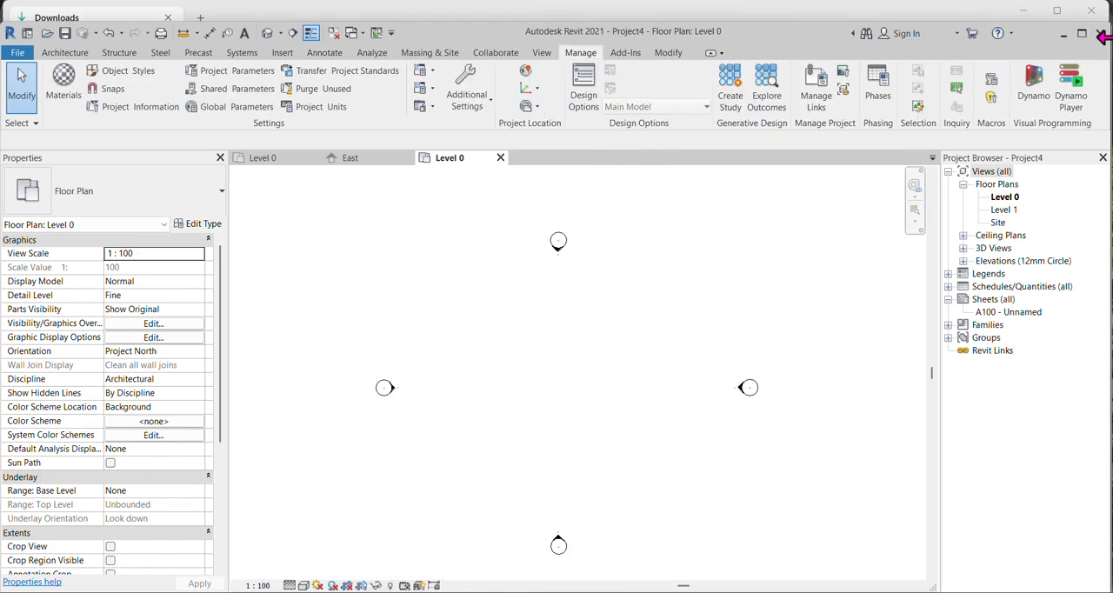
left_click(1082, 38)
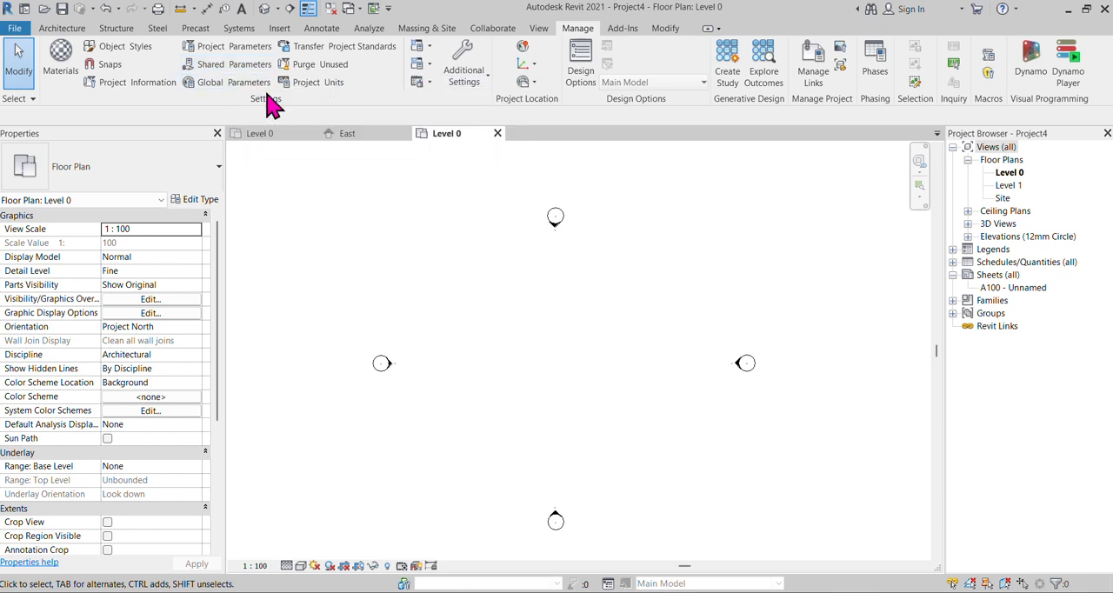
scroll(547, 380, "up", 1)
scroll(633, 348, "down", 1)
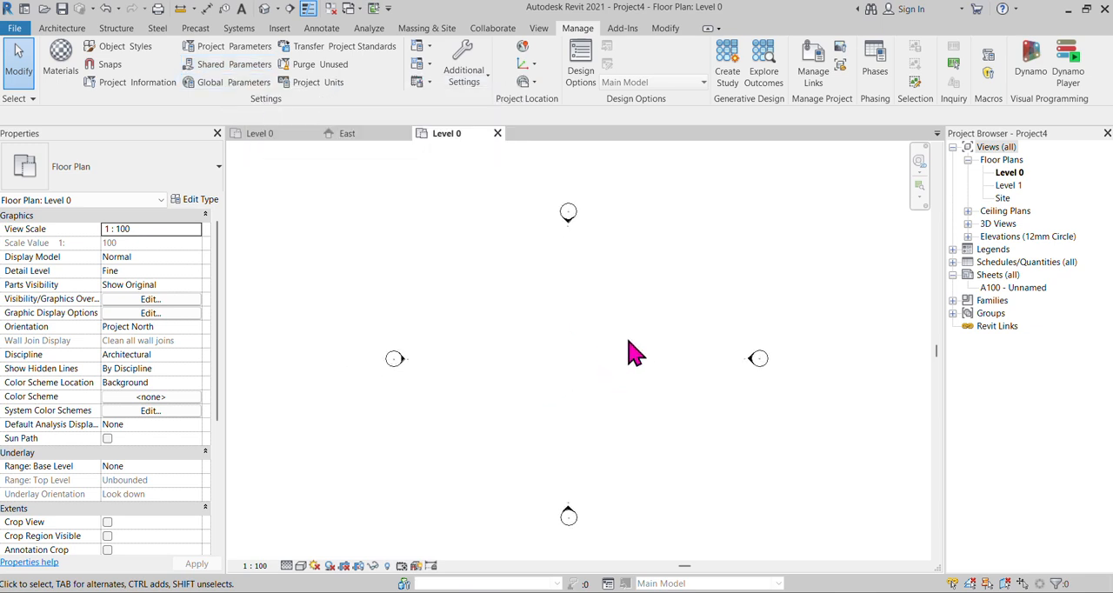
Start an architectural wall and review the instance properties of the Wall-Ext_102Bwk-75Ins-100LBlk-12P type.
left_click(63, 28)
left_click(62, 85)
left_click(87, 108)
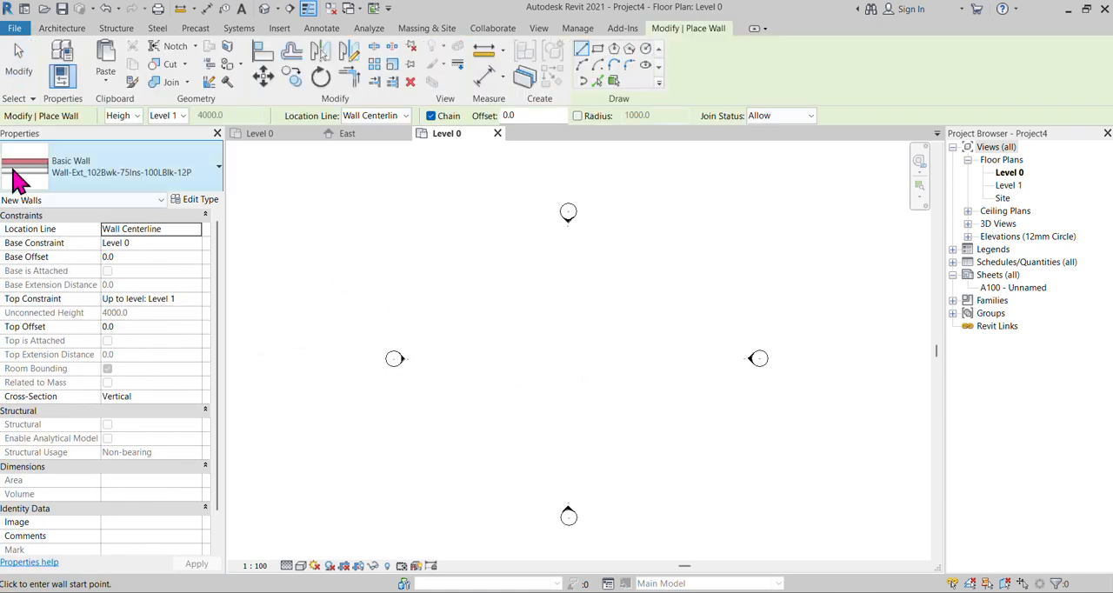
scroll(102, 446, "down", 1)
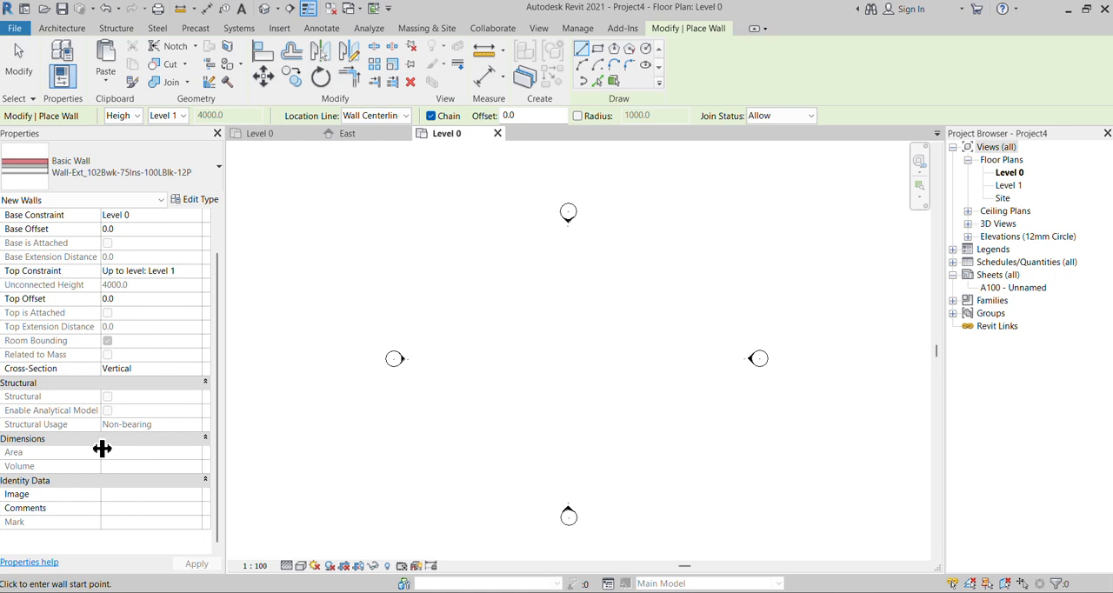
scroll(102, 448, "up", 1)
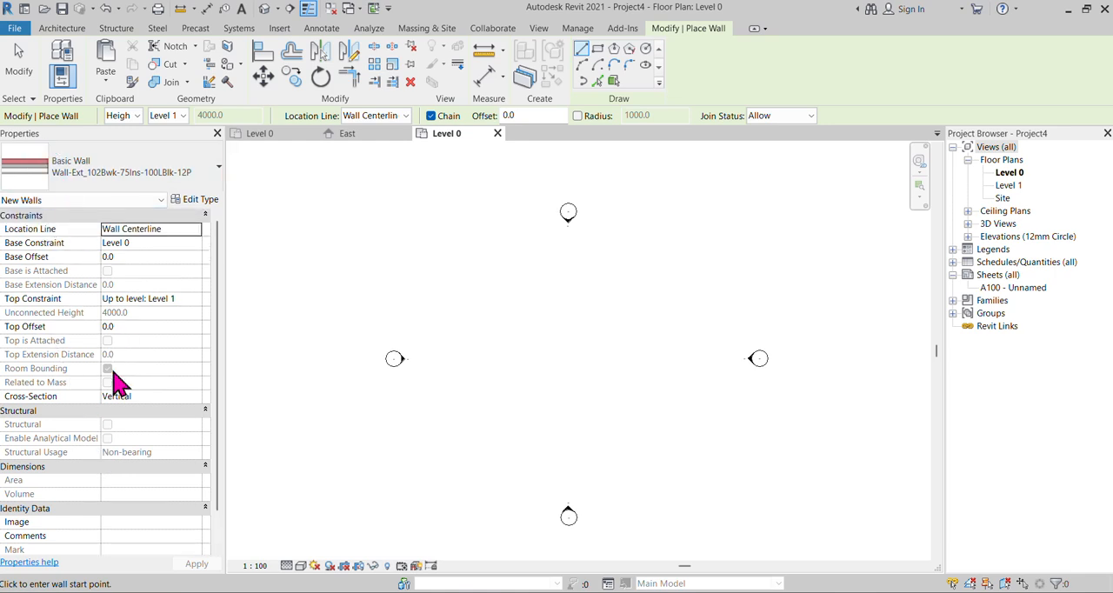
scroll(60, 500, "down", 1)
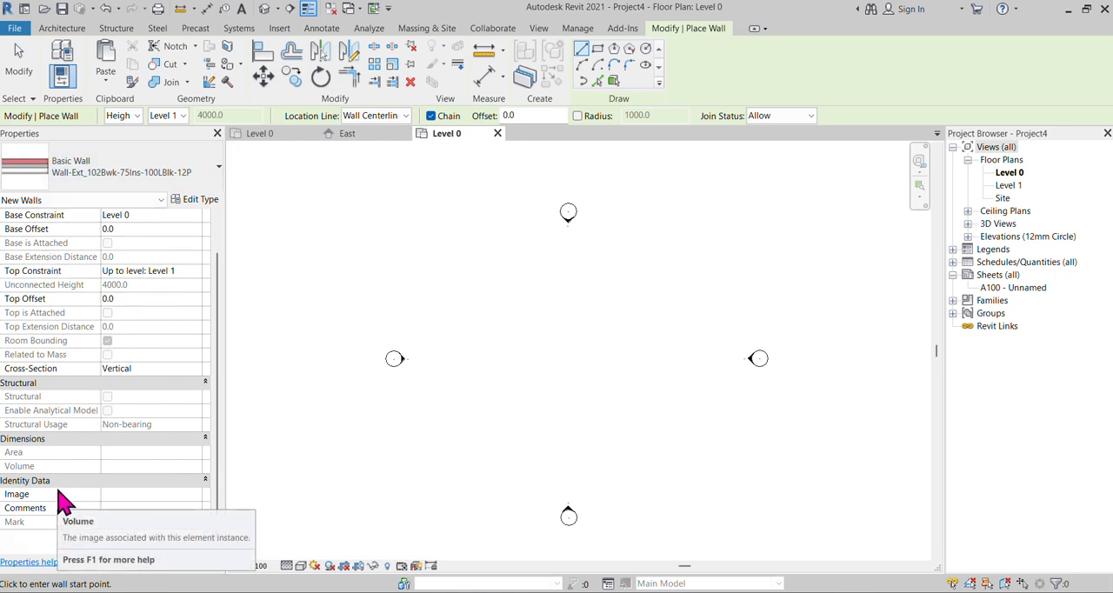
scroll(59, 500, "up", 1)
scroll(544, 357, "up", 1)
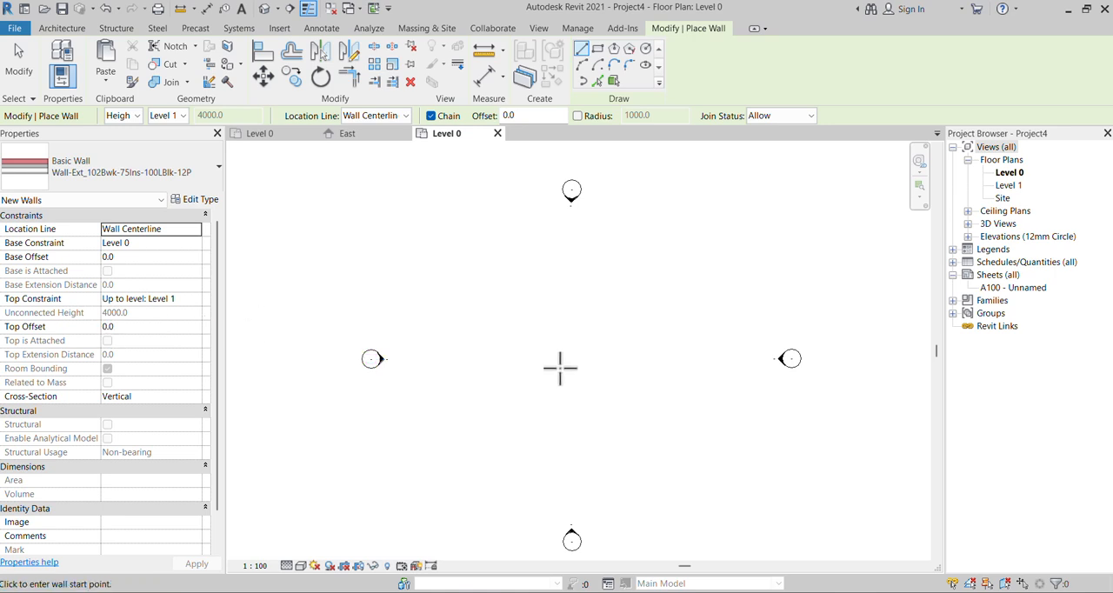
Draw three chained wall segments forming a step on Level 0, beginning with a horizontal run about 6100 mm long, and end the wall command.
left_click(535, 359)
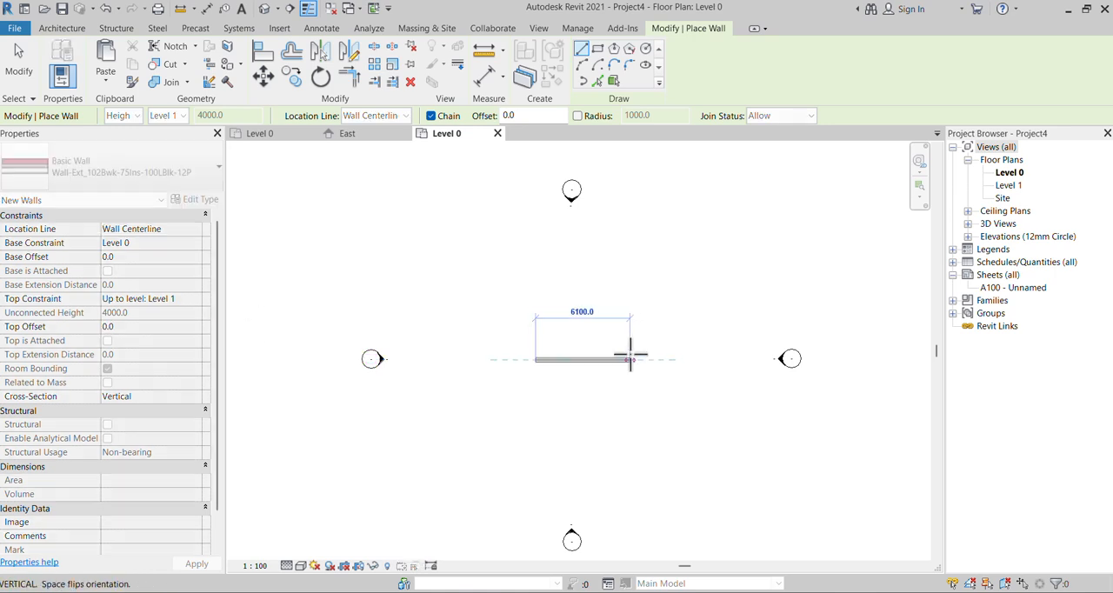
left_click(631, 359)
left_click(630, 290)
left_click(707, 290)
right_click(711, 293)
left_click(730, 300)
scroll(661, 350, "up", 2)
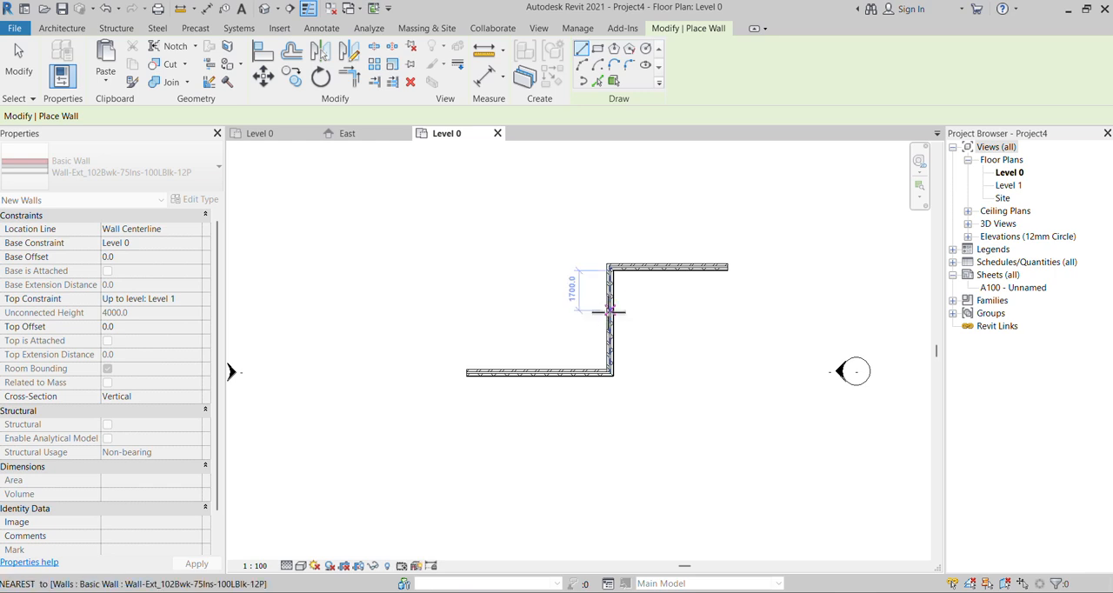
key("Escape")
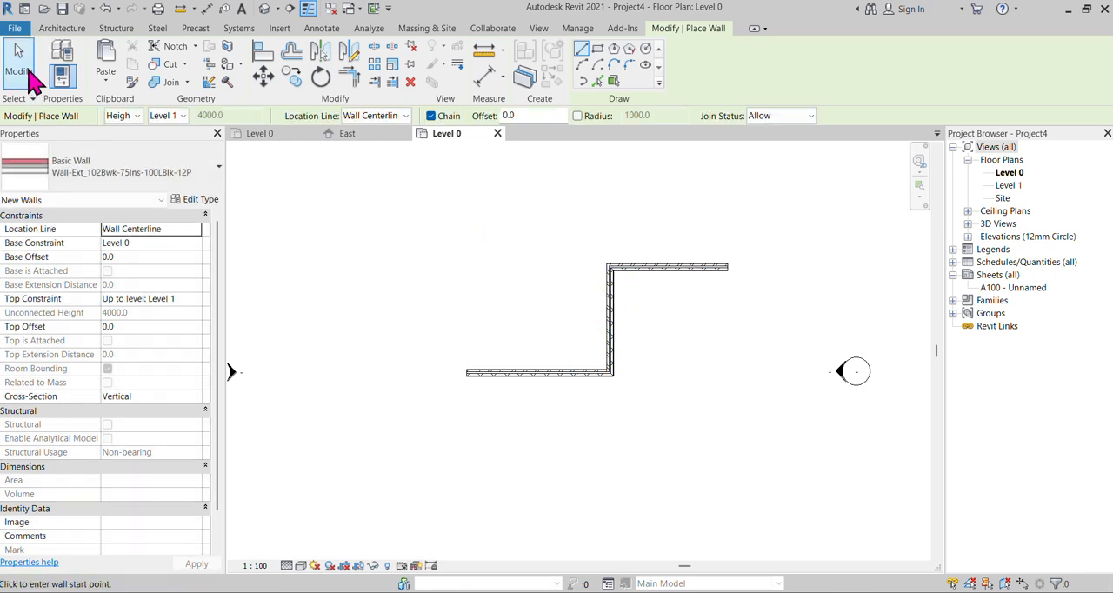
scroll(532, 383, "up", 2)
left_click(15, 61)
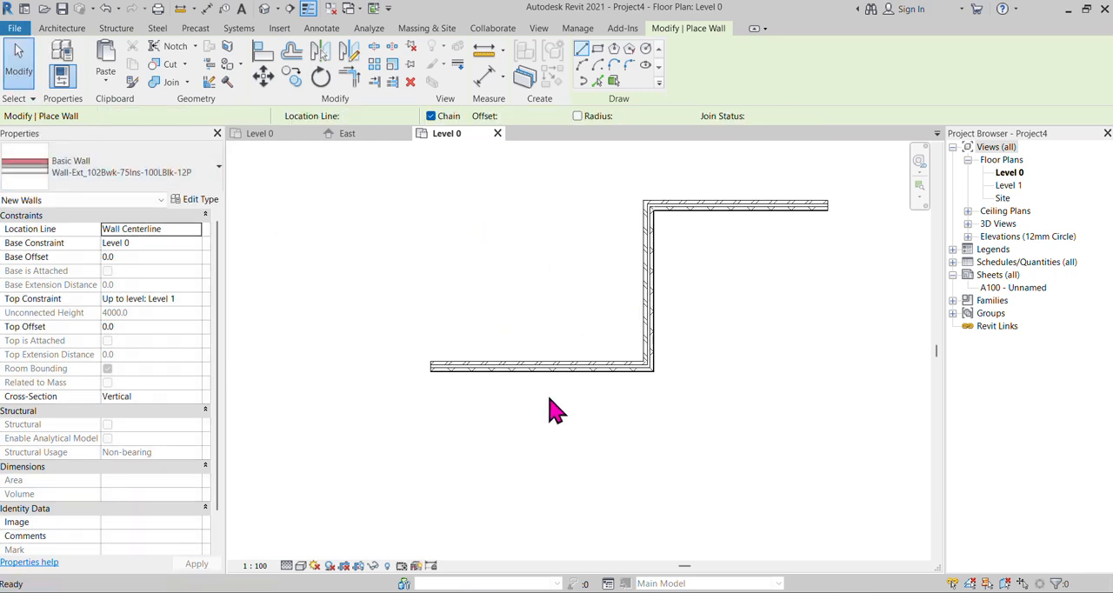
Examine the lower horizontal wall's instance properties, including its identity data and phasing, and clear the selection.
left_click(554, 365)
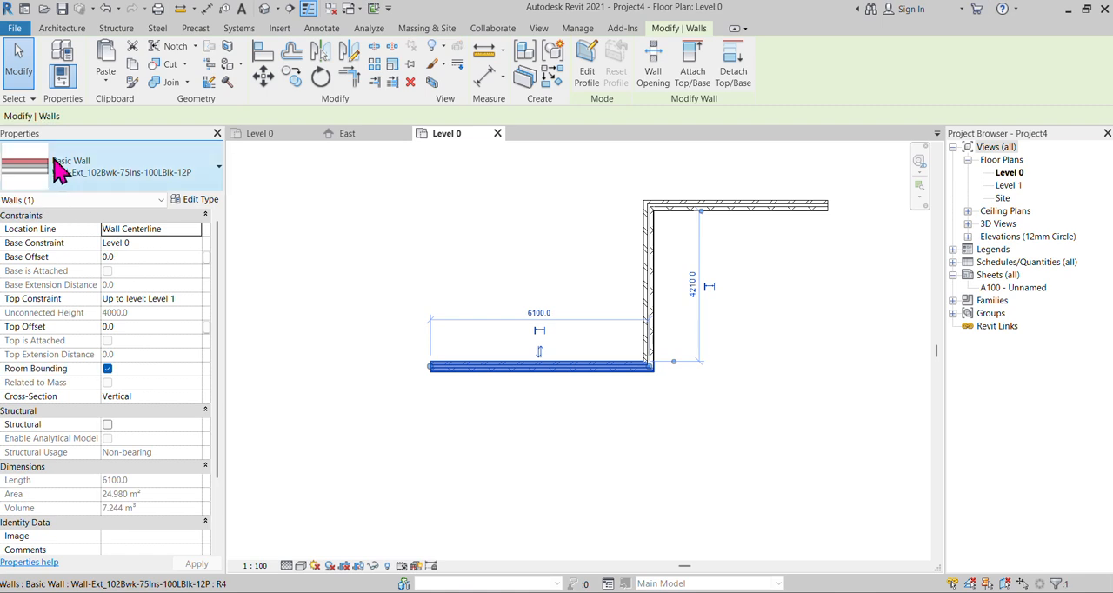
scroll(67, 513, "down", 2)
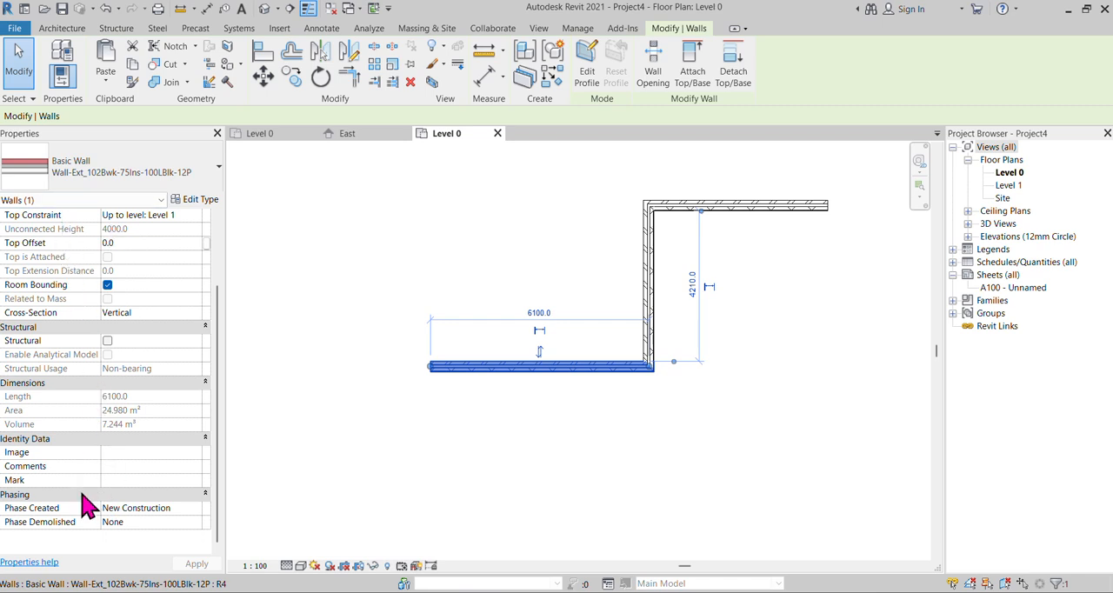
left_click(566, 475)
scroll(566, 403, "up", 2)
scroll(529, 356, "down", 1)
scroll(527, 362, "up", 1)
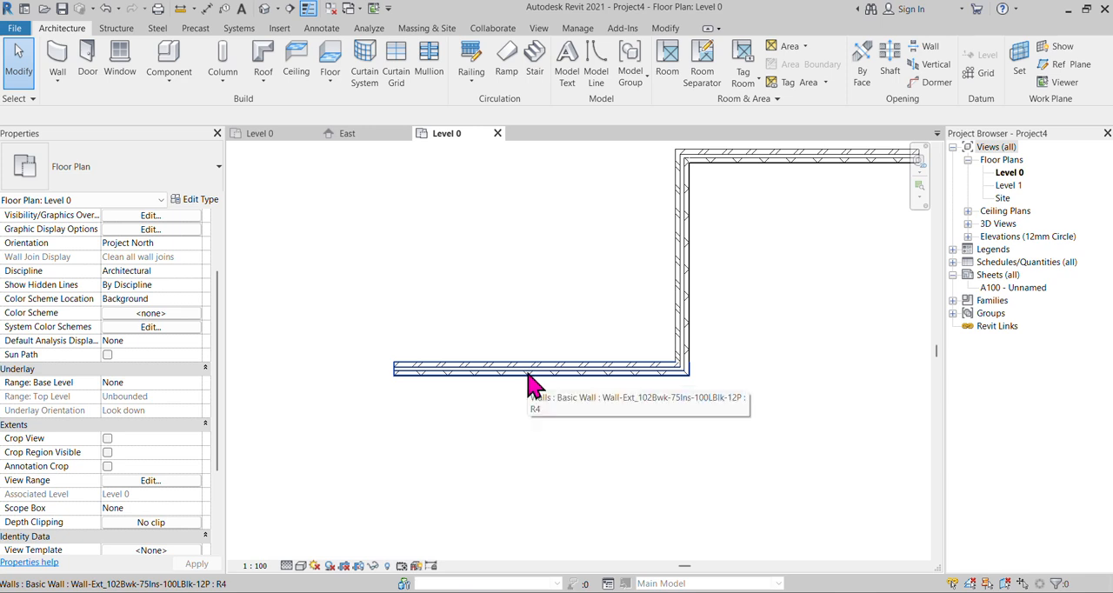
scroll(561, 367, "down", 1)
scroll(556, 392, "up", 2)
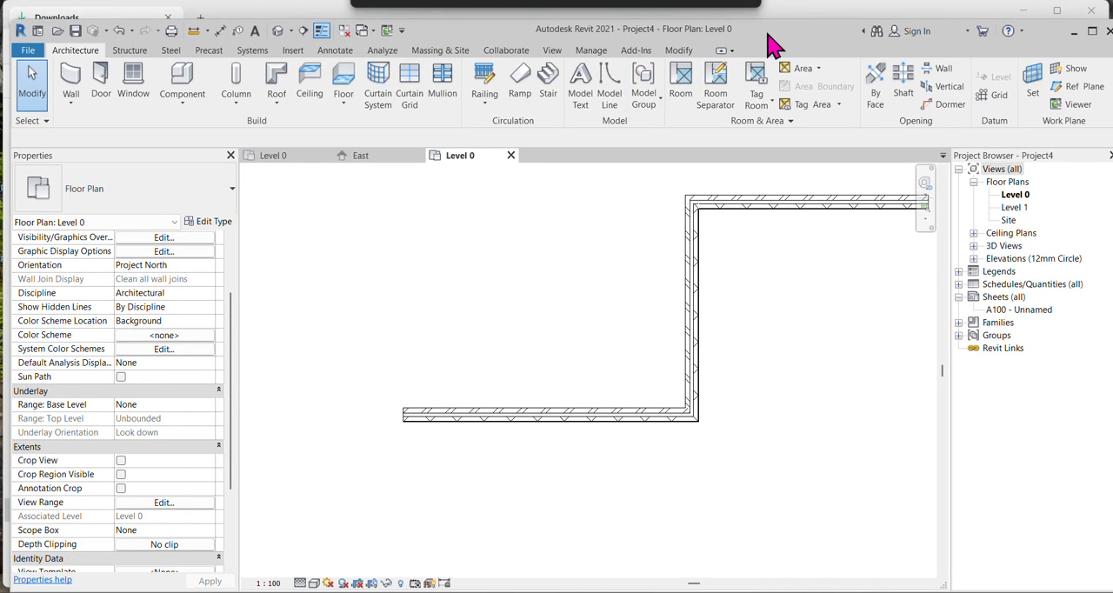
Create a shared parameter named Wall Type in the T.Box-00A group, with discipline Common and parameter type Text.
left_click(597, 54)
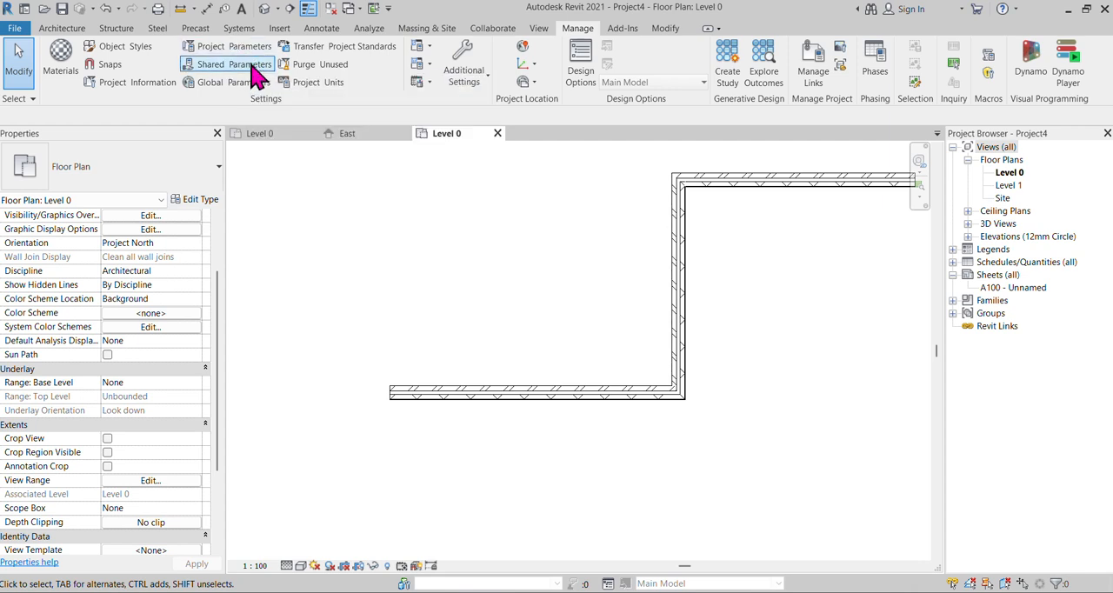
left_click(254, 68)
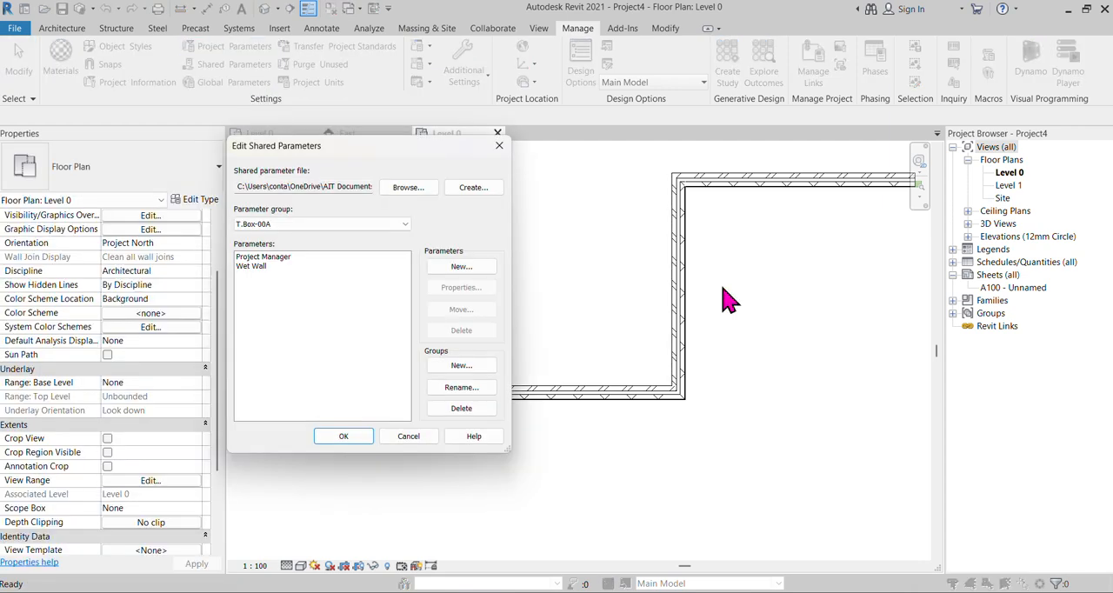
left_click(462, 267)
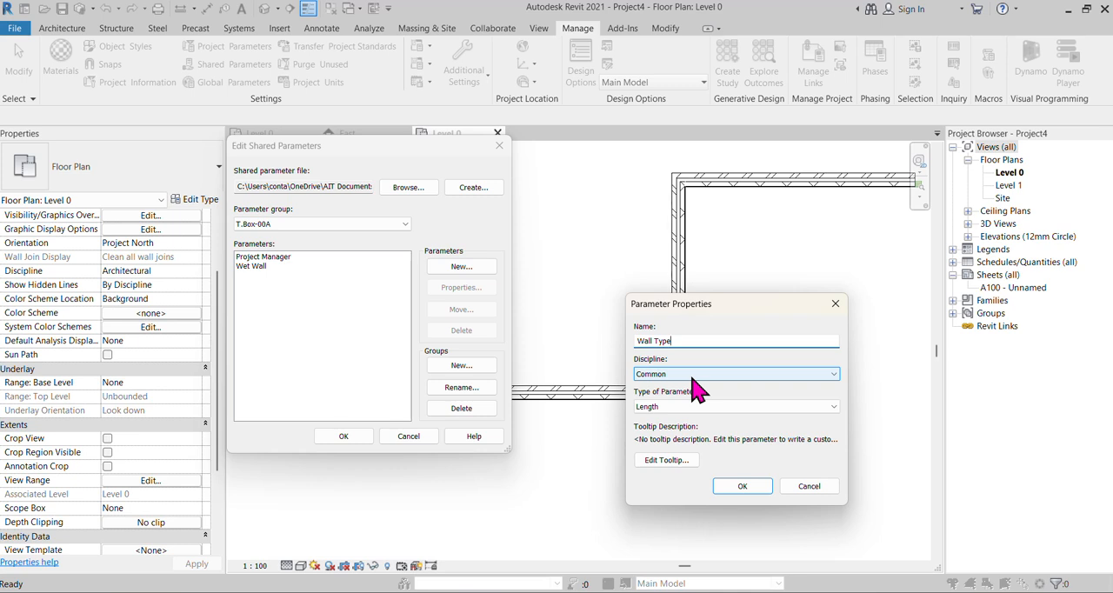
left_click(693, 406)
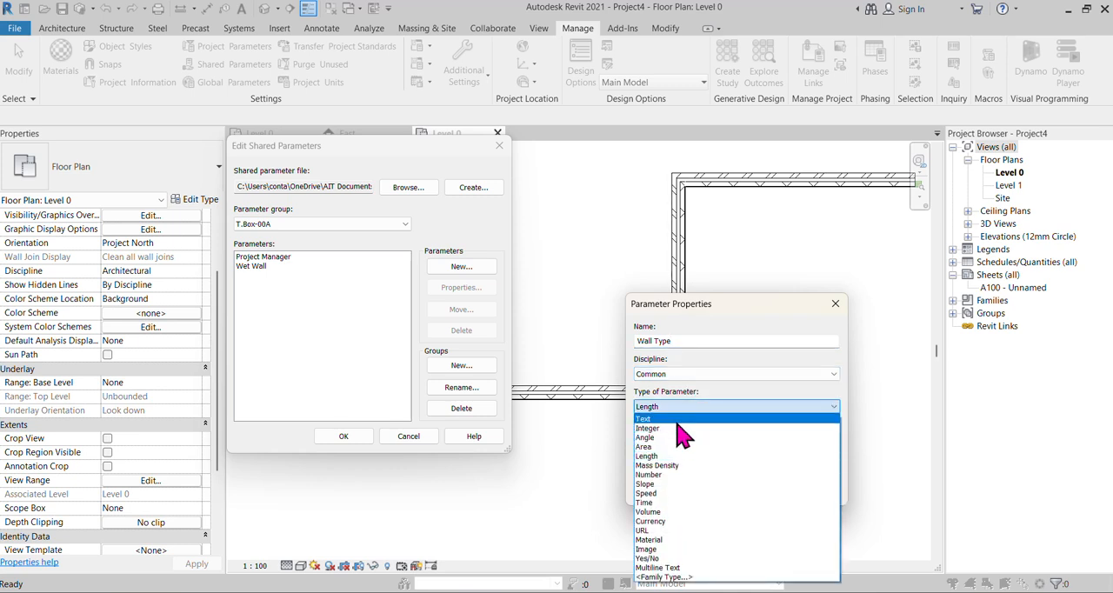
left_click(676, 420)
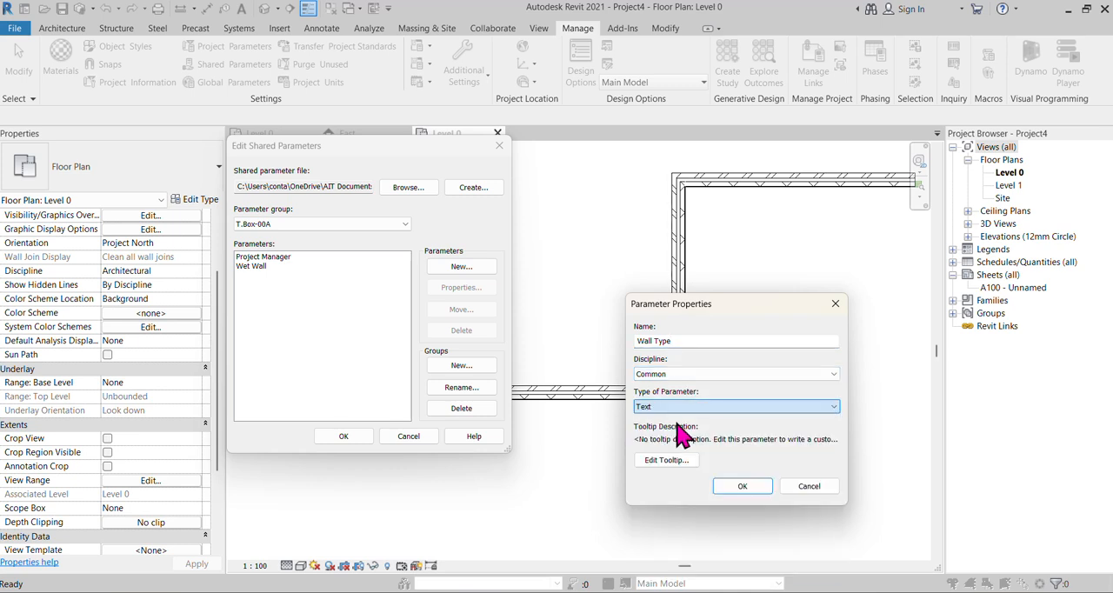
left_click(743, 486)
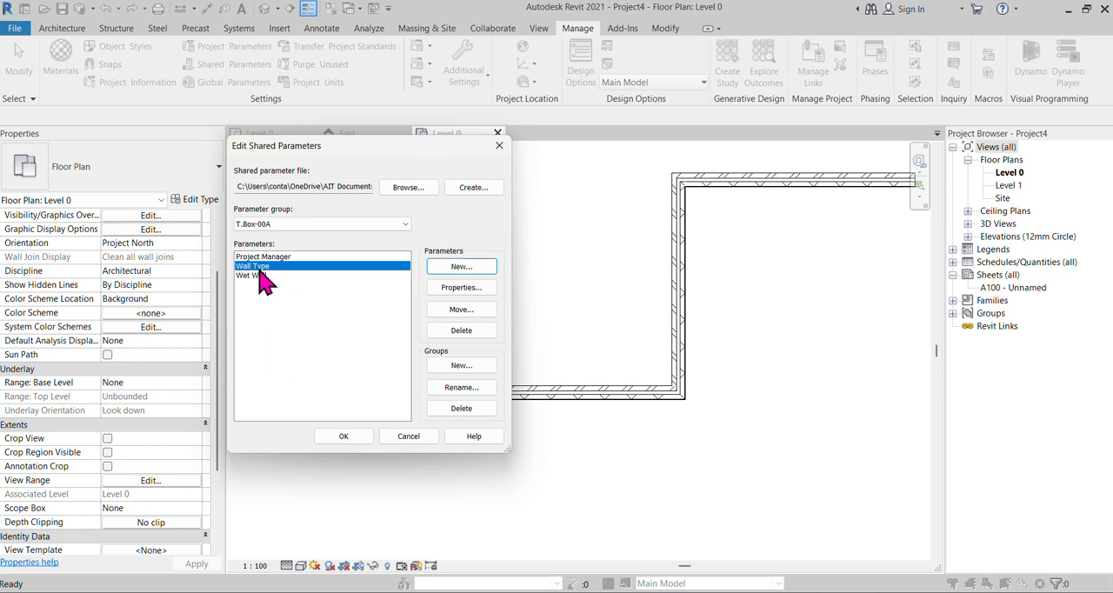
left_click(342, 438)
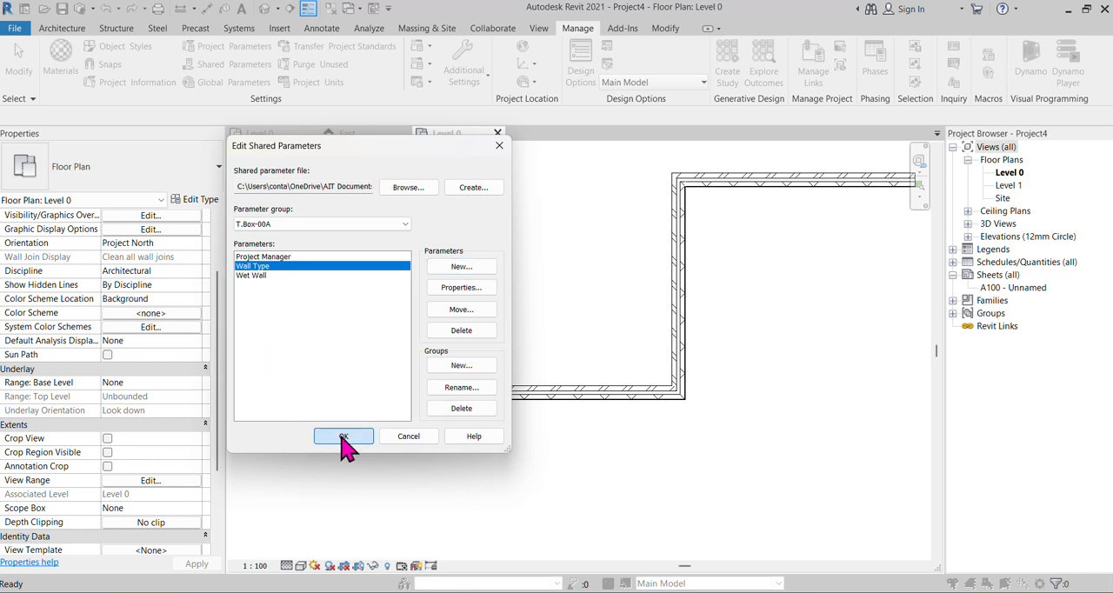
Begin adding a project parameter based on the shared parameter Wall Type from the T.Box-00A group.
scroll(406, 420, "down", 1)
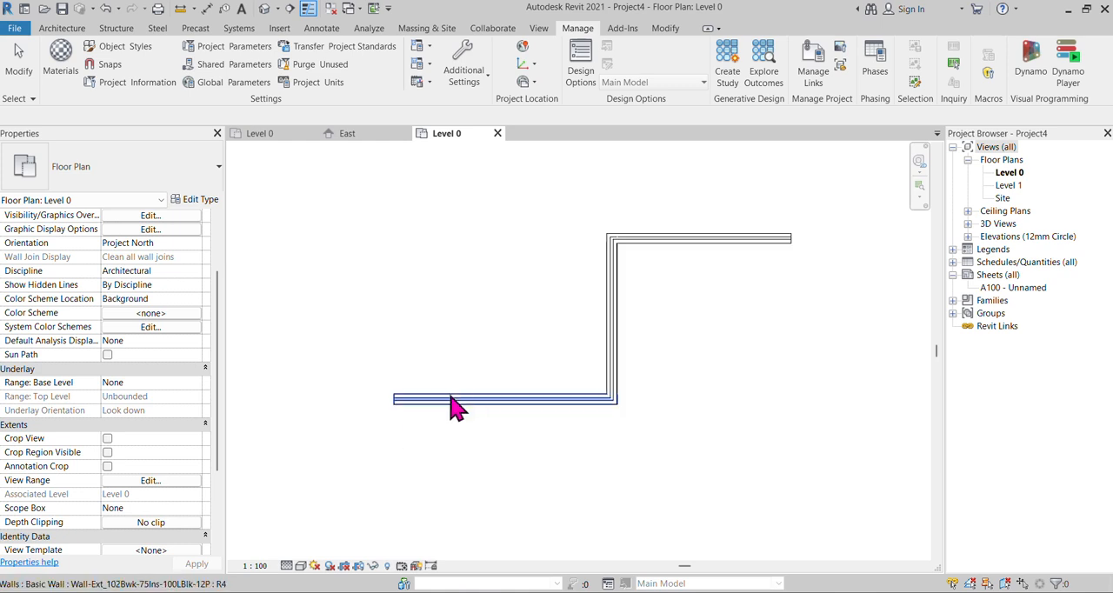
scroll(457, 391, "up", 1)
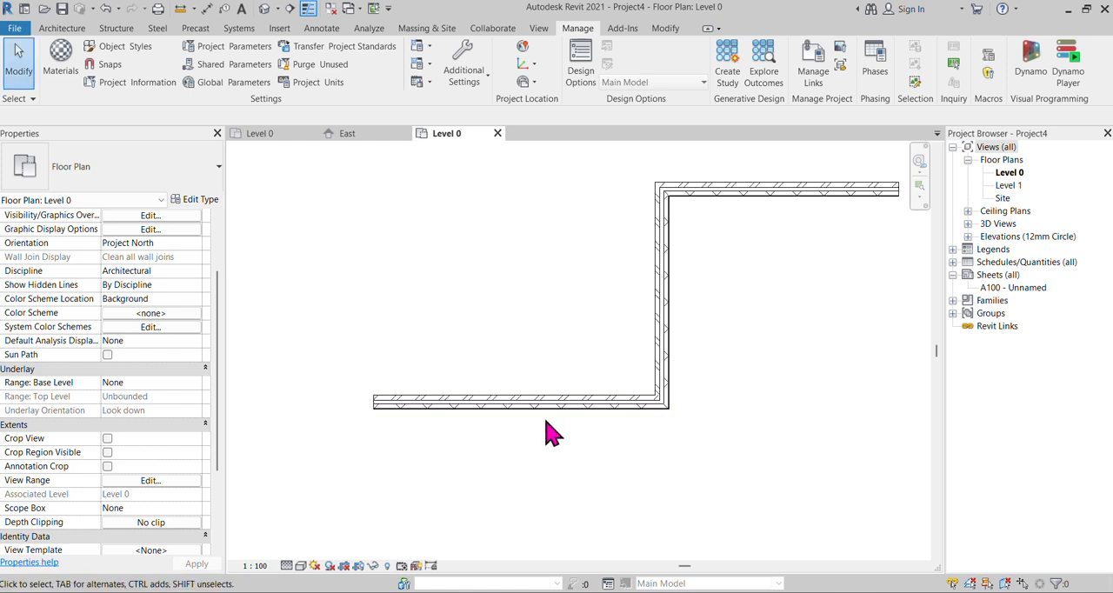
scroll(461, 423, "up", 1)
left_click(240, 47)
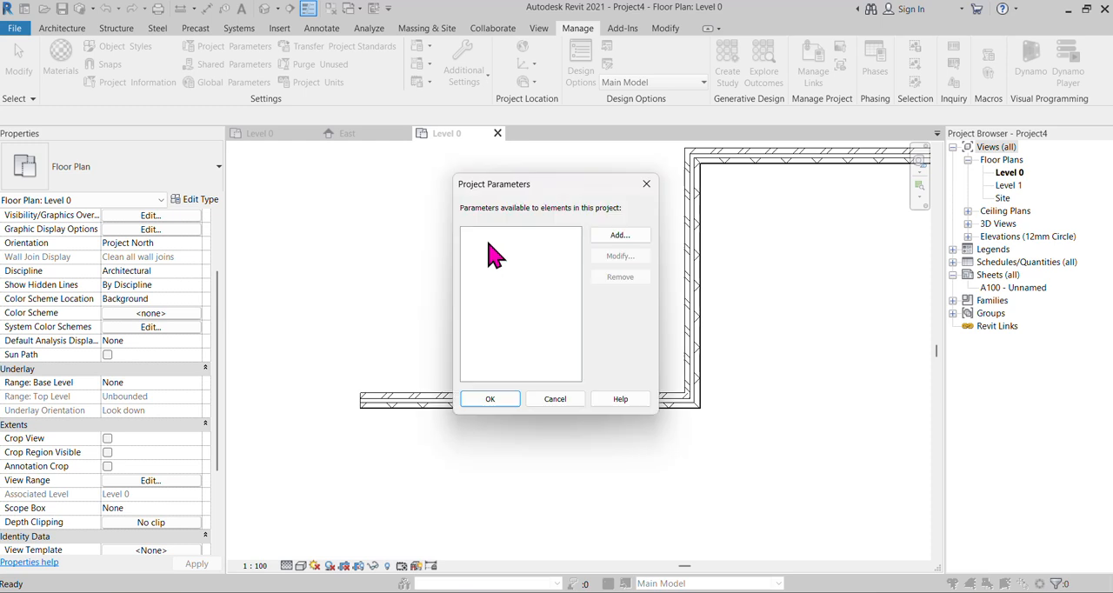
left_click(620, 235)
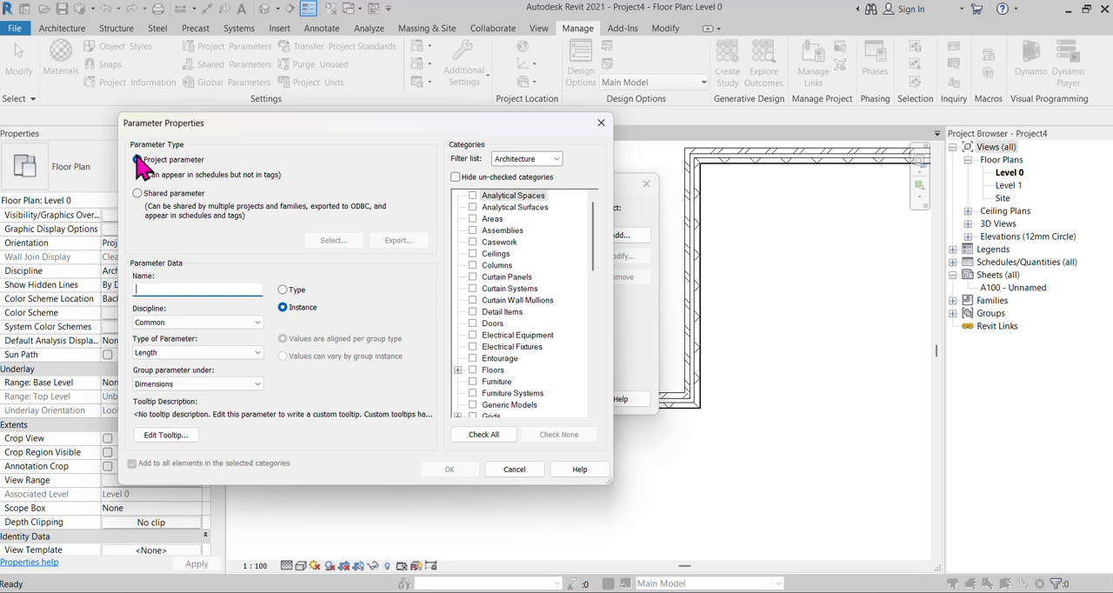
left_click(137, 194)
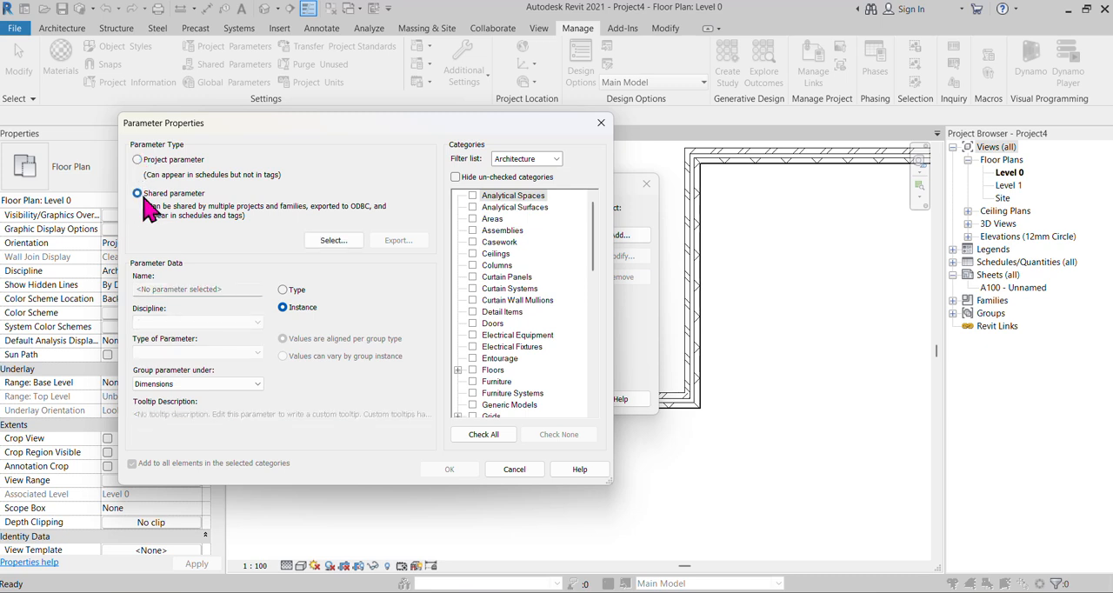
left_click(334, 241)
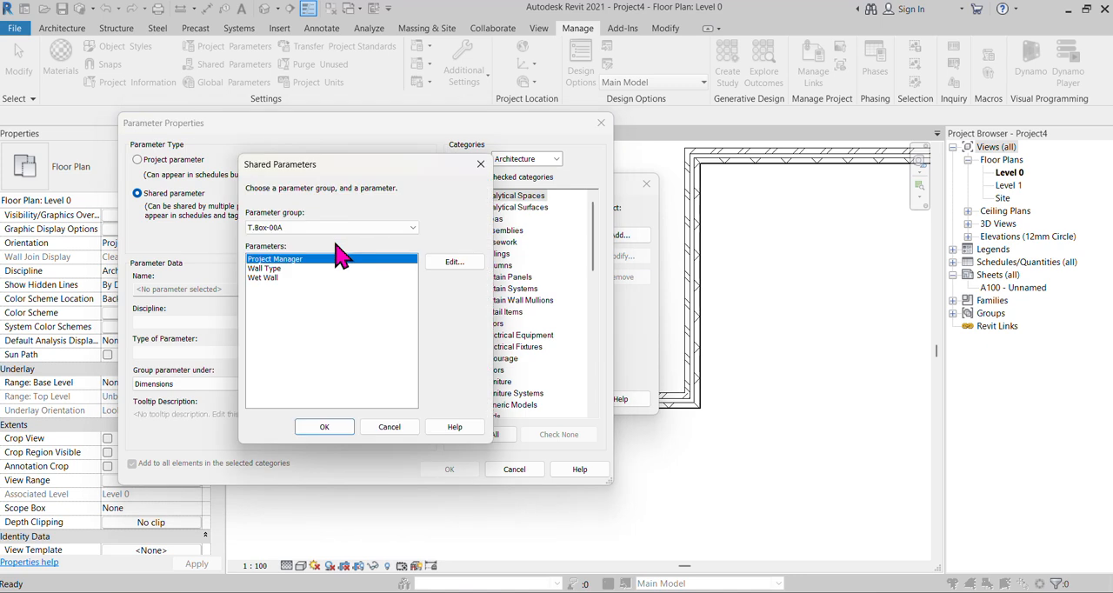
left_click(275, 269)
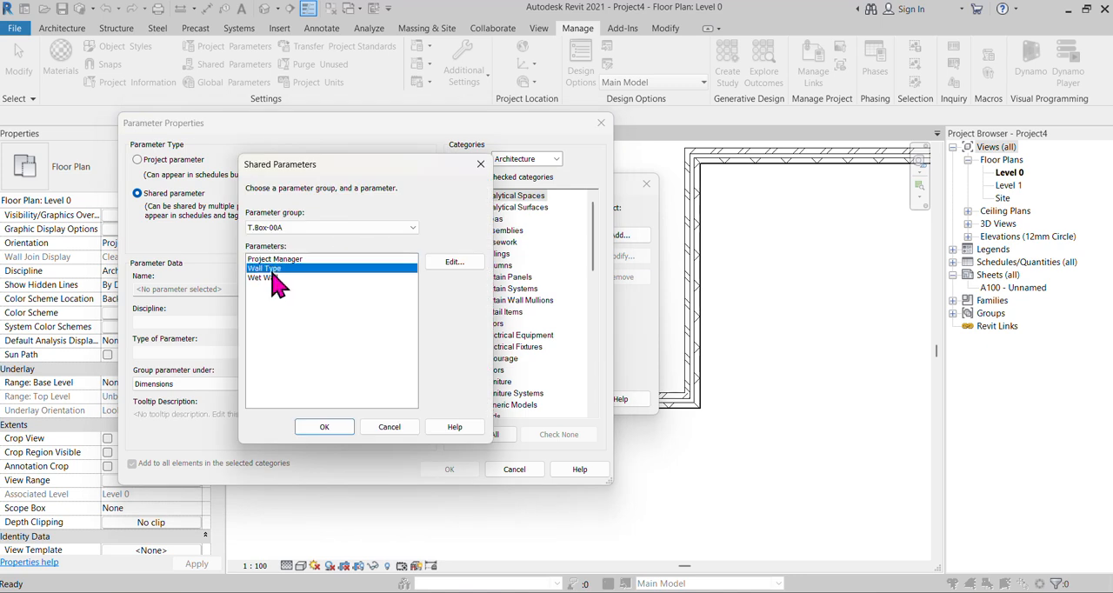
left_click(324, 427)
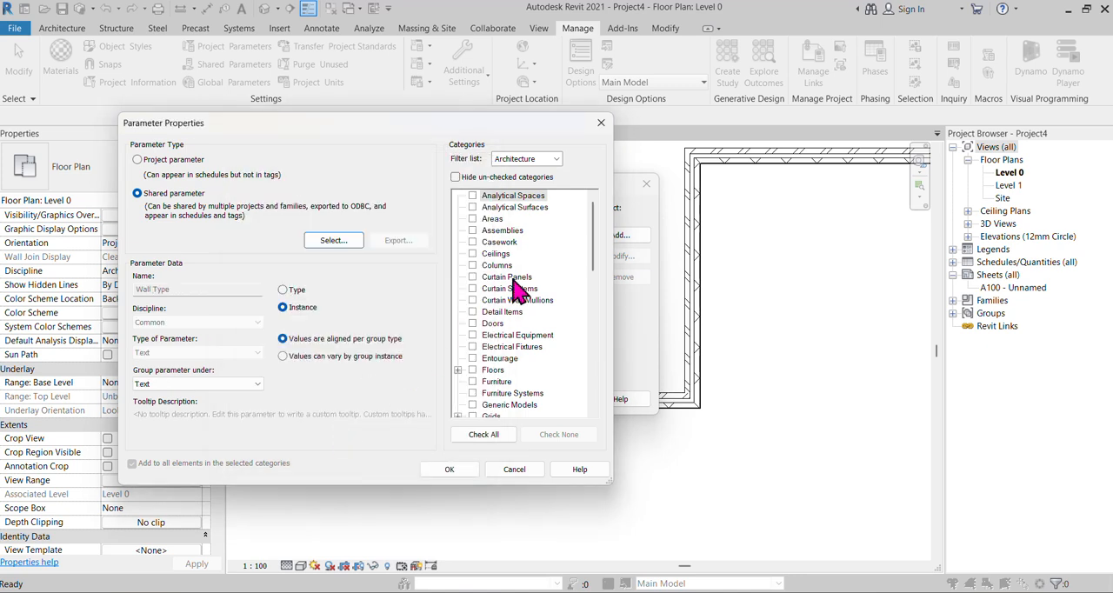
Assign the Wall Type parameter to the Walls category and add it to the project parameters.
scroll(496, 374, "down", 6)
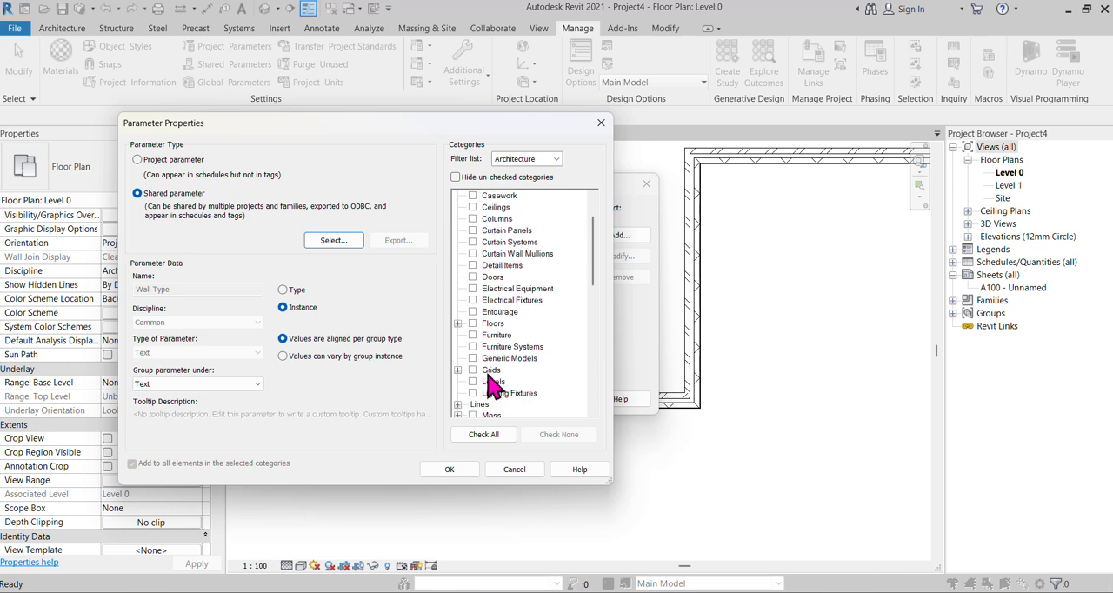
scroll(513, 370, "down", 7)
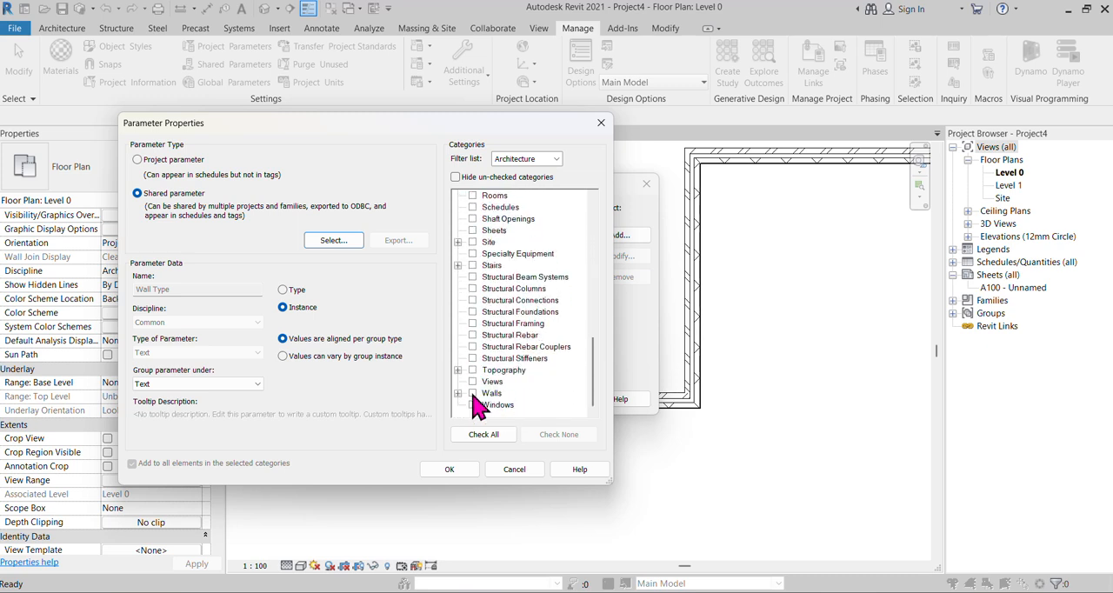
left_click(473, 394)
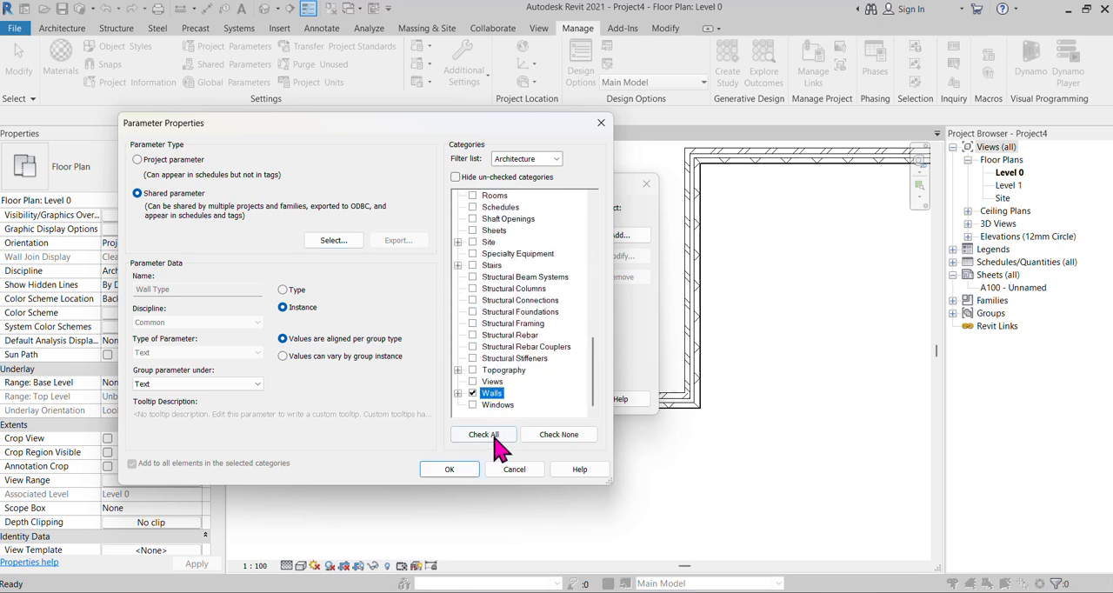
left_click(467, 470)
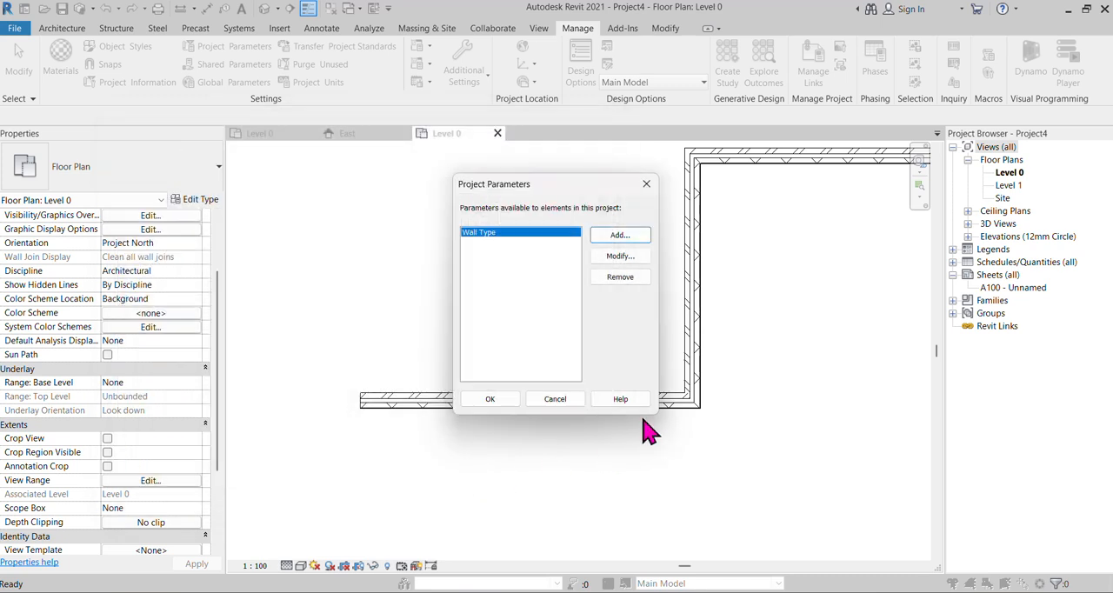
Close the project parameters and set the lower horizontal wall's Wall Type to Wet Wall.
left_click(492, 400)
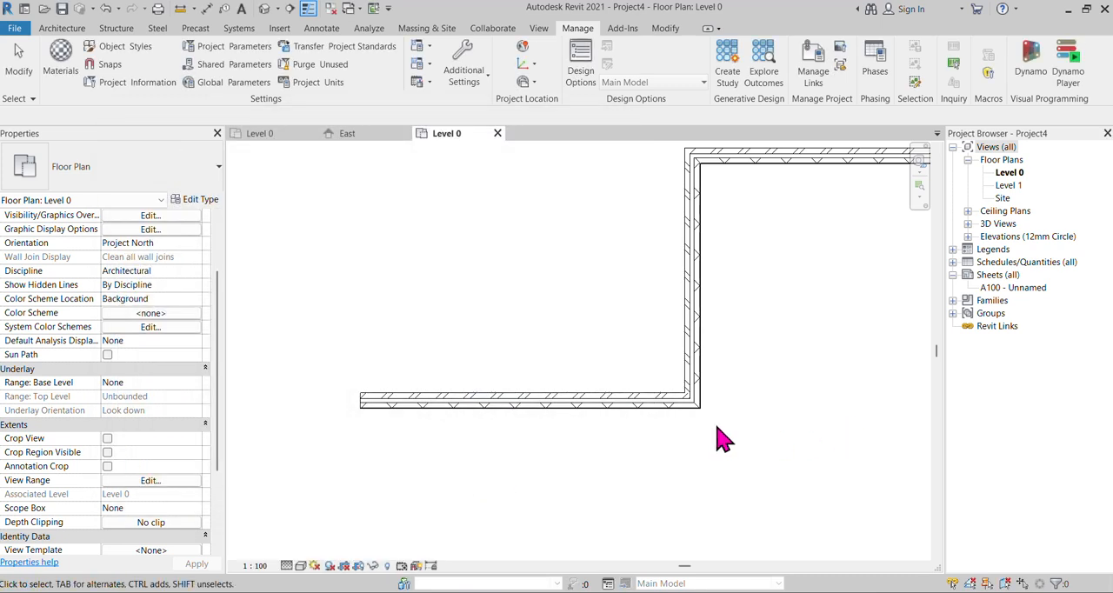
left_click(606, 402)
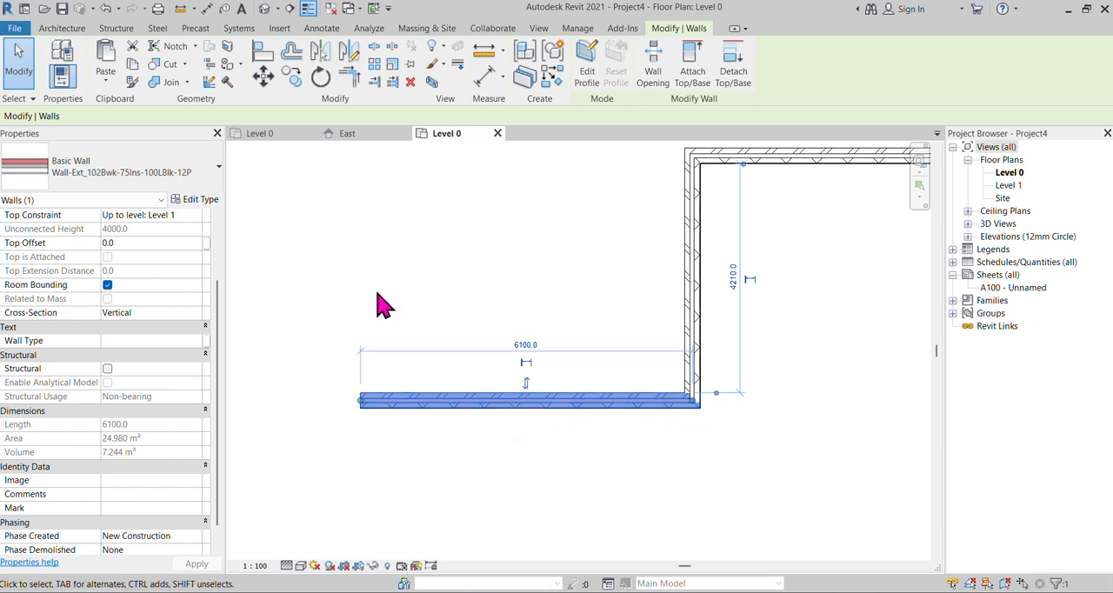
left_click(132, 340)
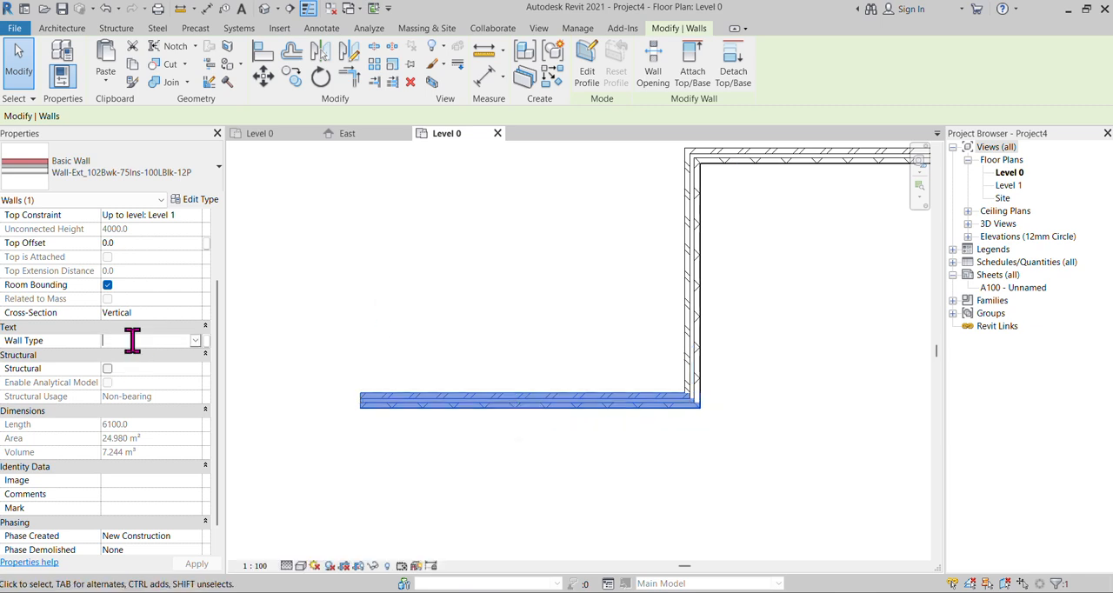
type("Wet Wall")
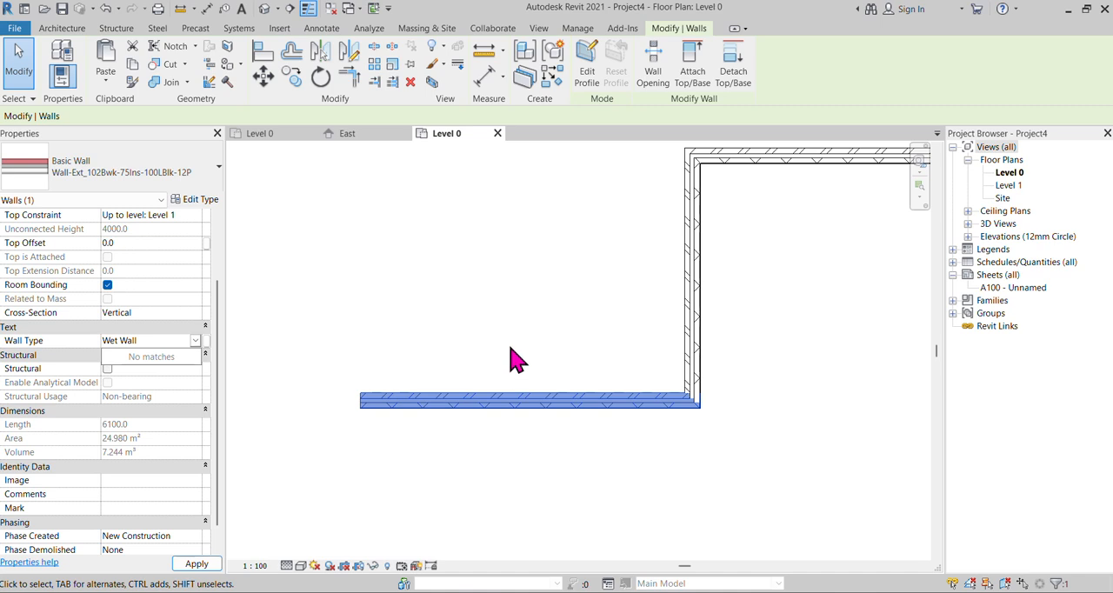
left_click(699, 453)
scroll(472, 414, "down", 2)
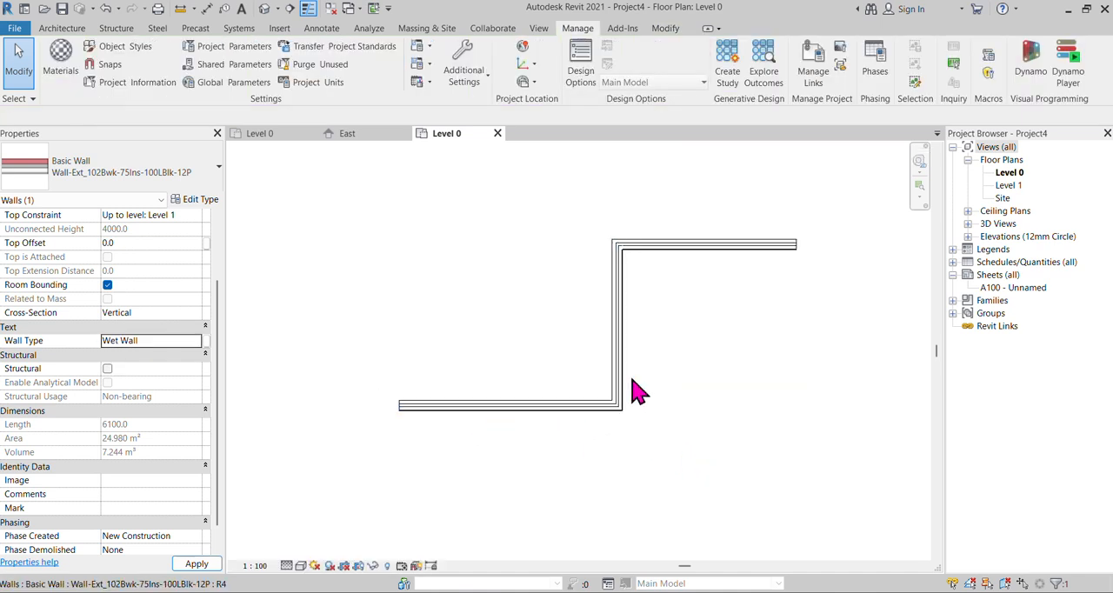
left_click(730, 384)
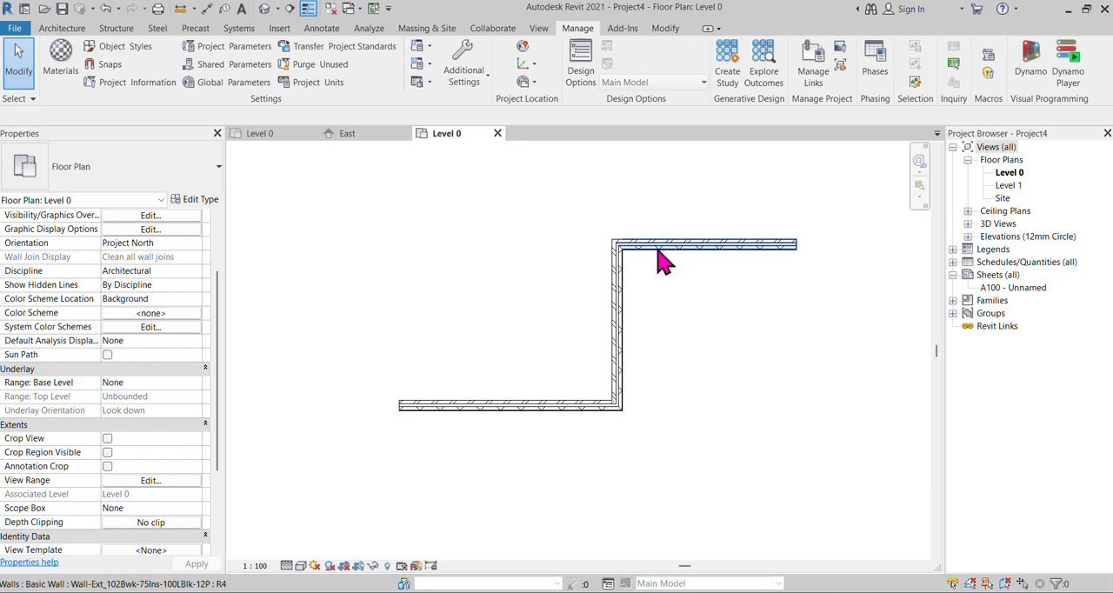
Start an architectural wall and duplicate its Wall-Ext_102Bwk-75Ins-100LBlk-12P type as wall-2.
left_click(62, 28)
left_click(57, 80)
left_click(142, 143)
key("w")
key("a")
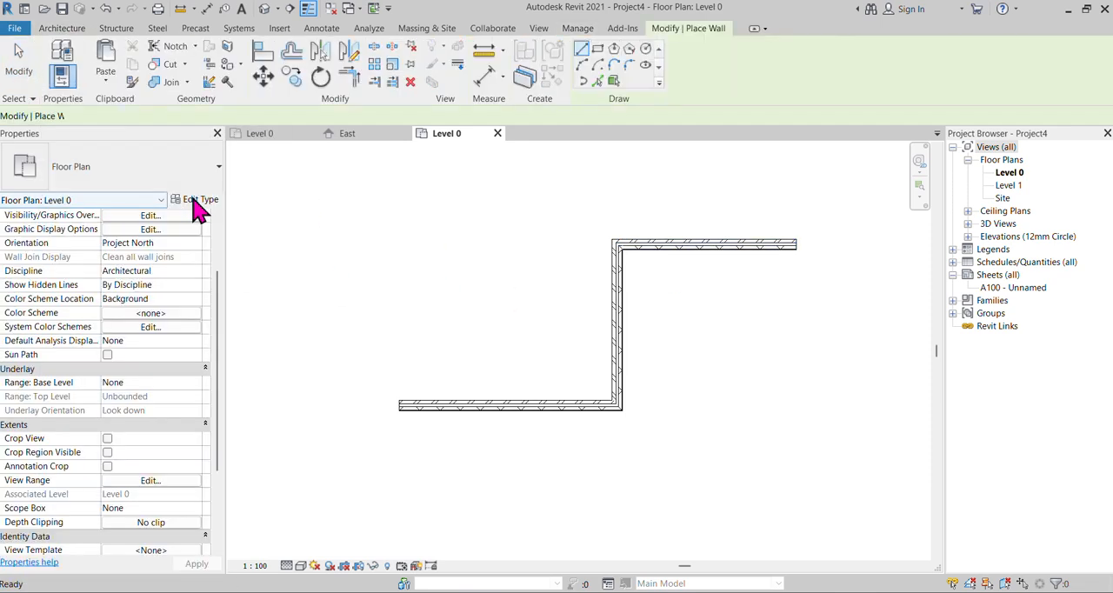
left_click(197, 202)
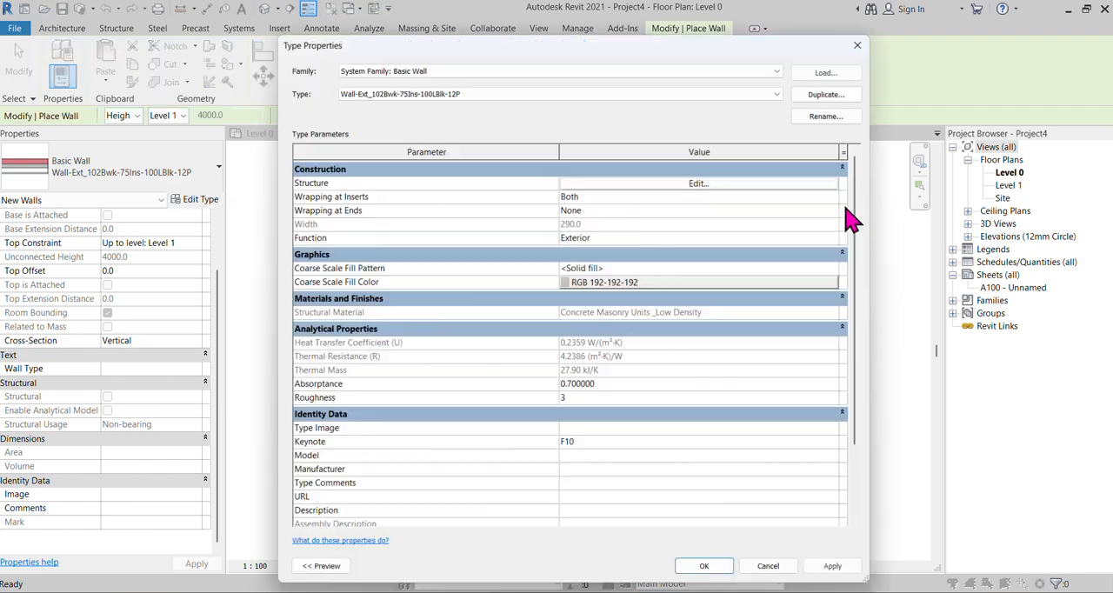
left_click(831, 91)
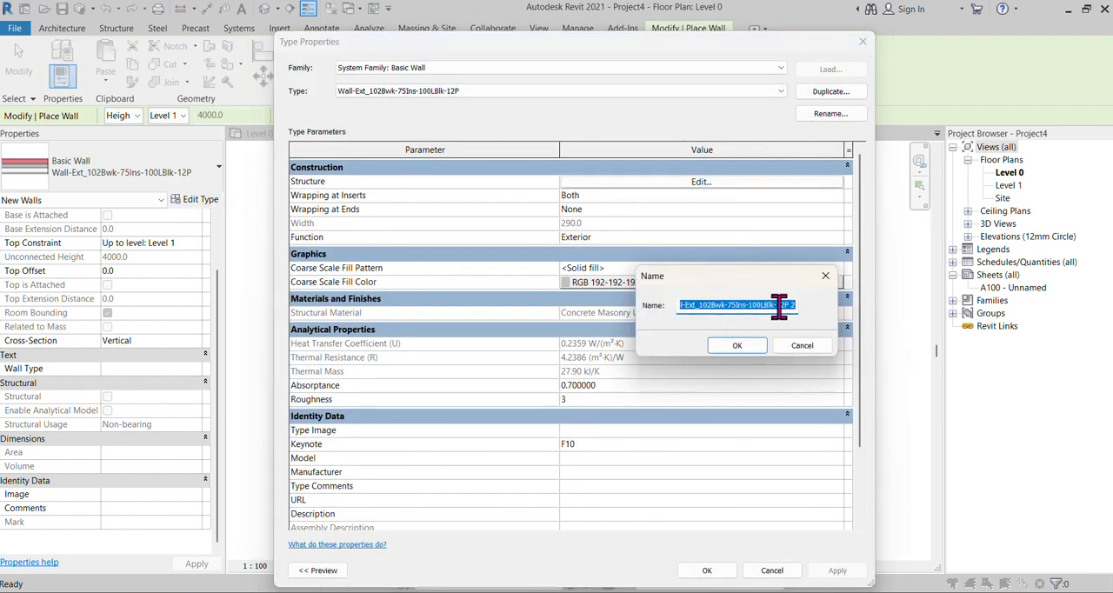
type("W")
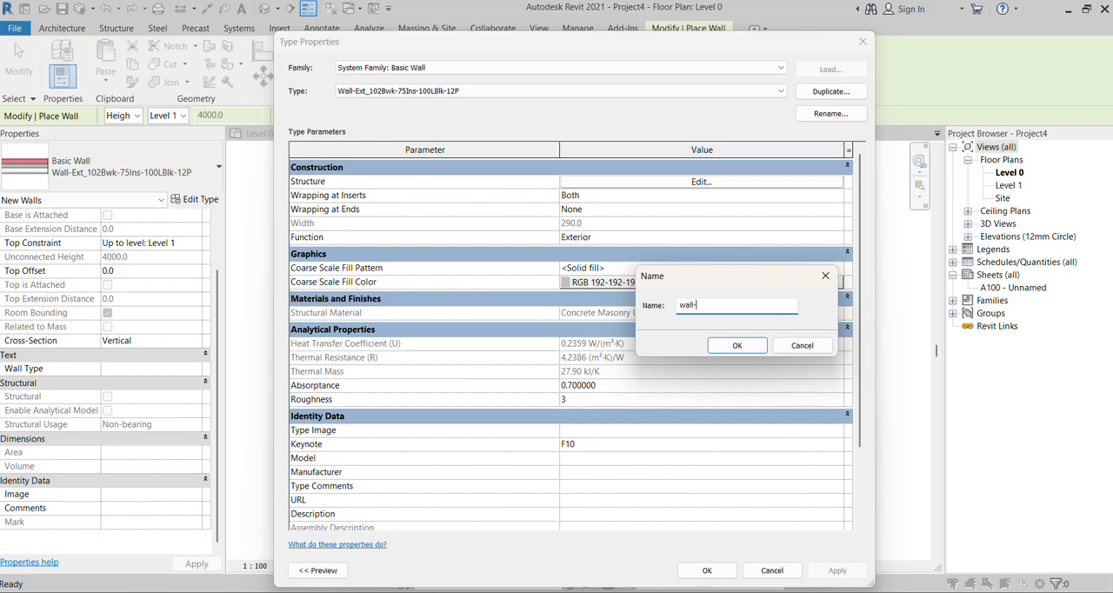
type("all-2")
left_click(737, 345)
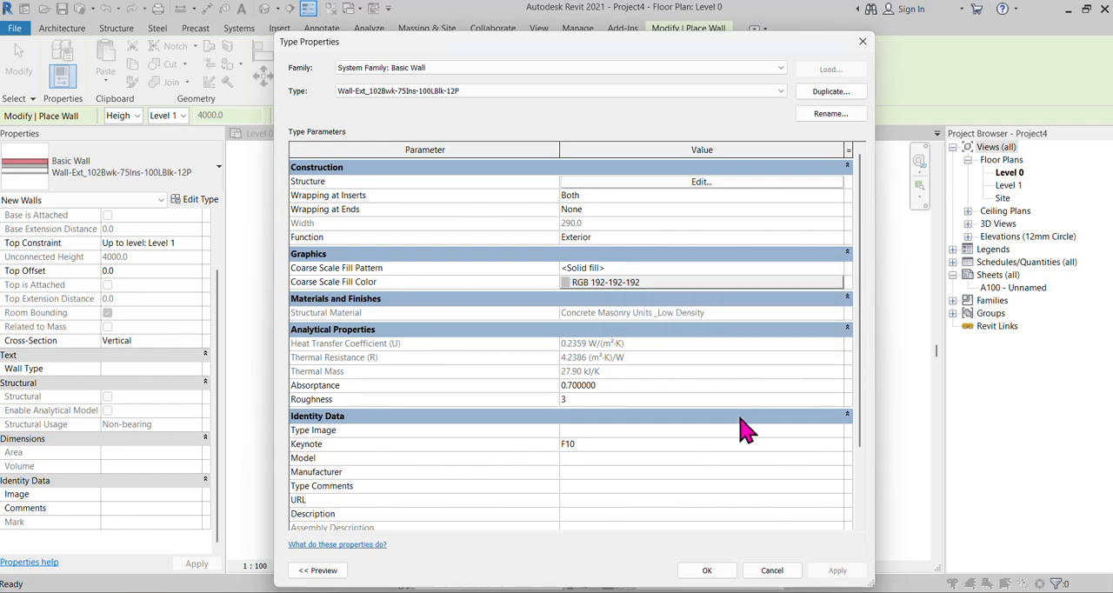
left_click(707, 570)
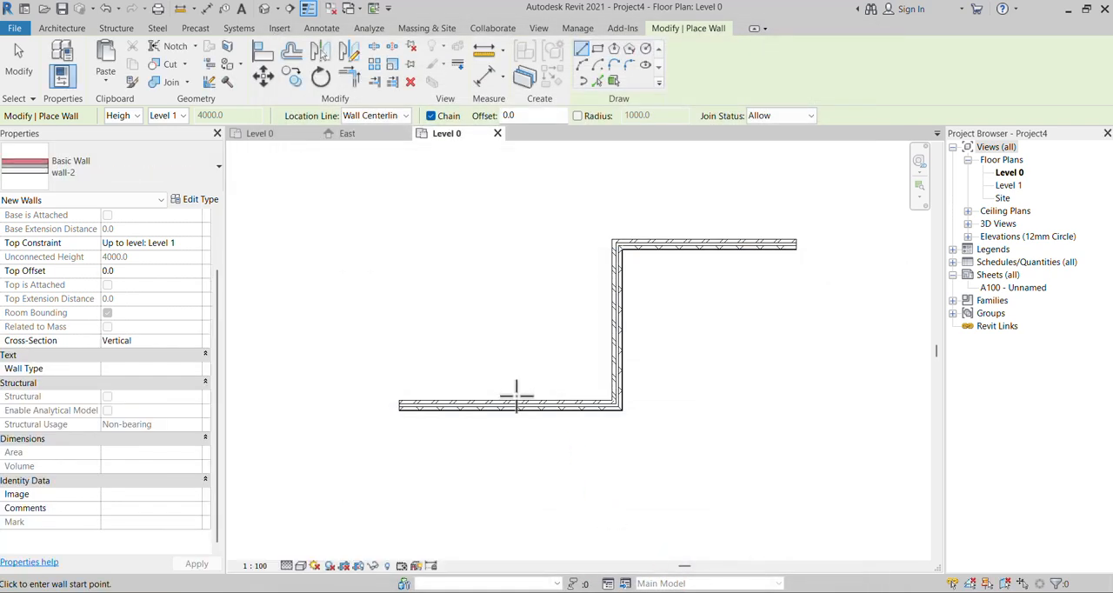
Draw a vertical wall-2 wall about 4000 mm long up from the lower wall's midsection, continuing horizontally leftward from its upper end.
left_click(516, 405)
left_click(514, 261)
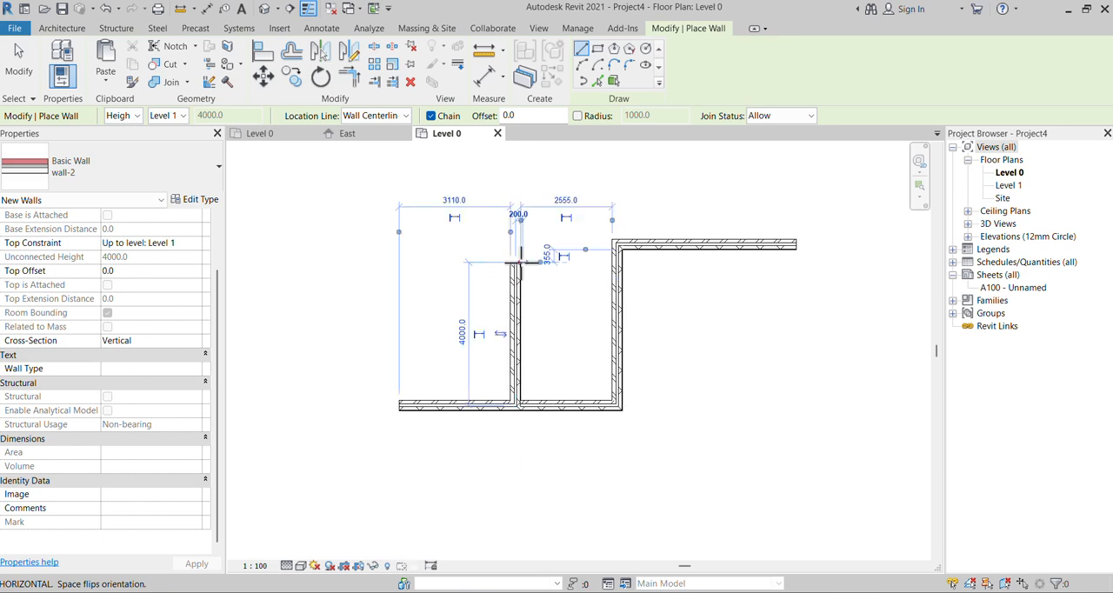
left_click(386, 259)
right_click(402, 257)
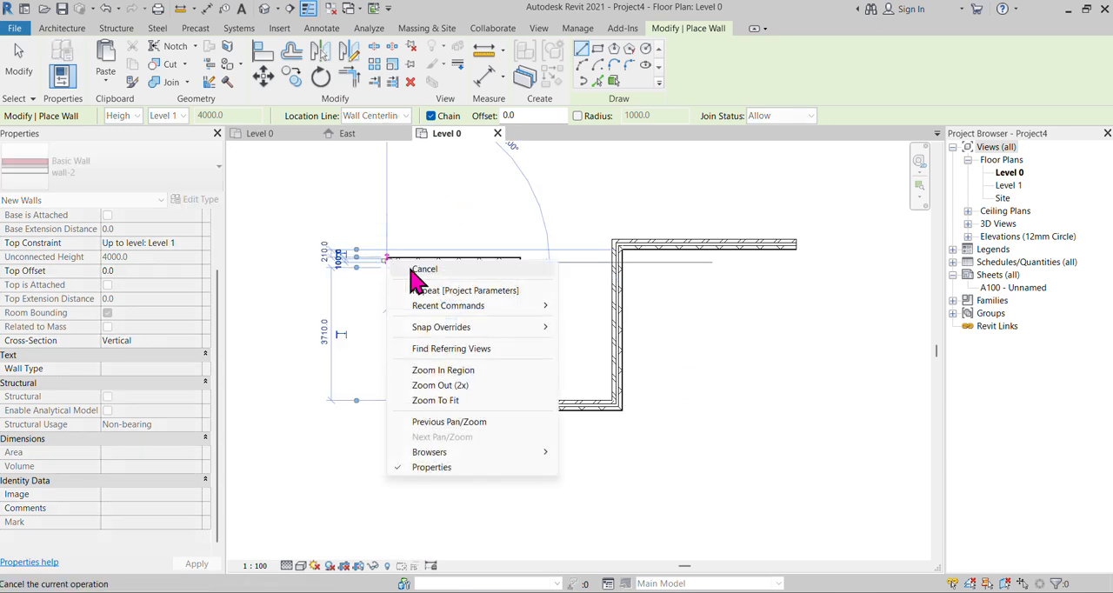
left_click(417, 266)
key("Escape")
Set the Wall Type of the two wall-2 walls to Dry Wall.
left_click_drag(560, 315, 492, 225)
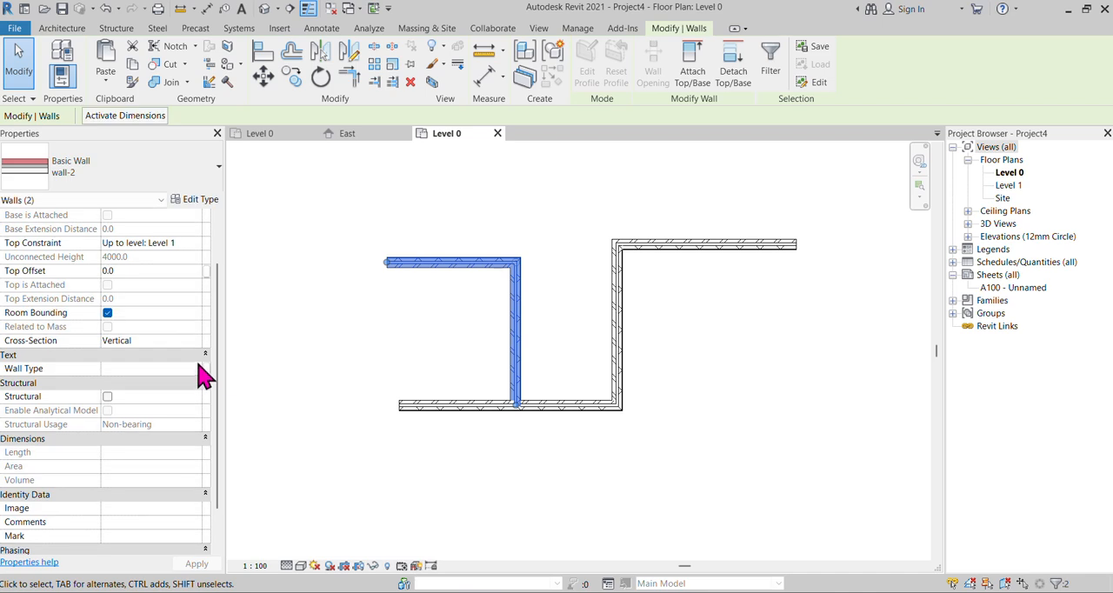
left_click(195, 369)
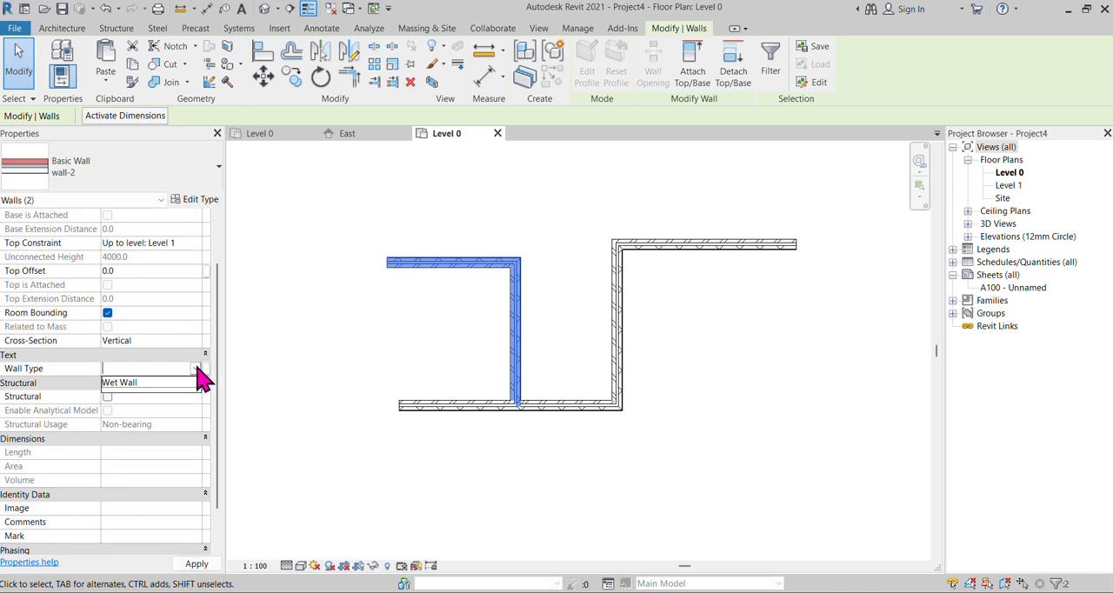
type("d")
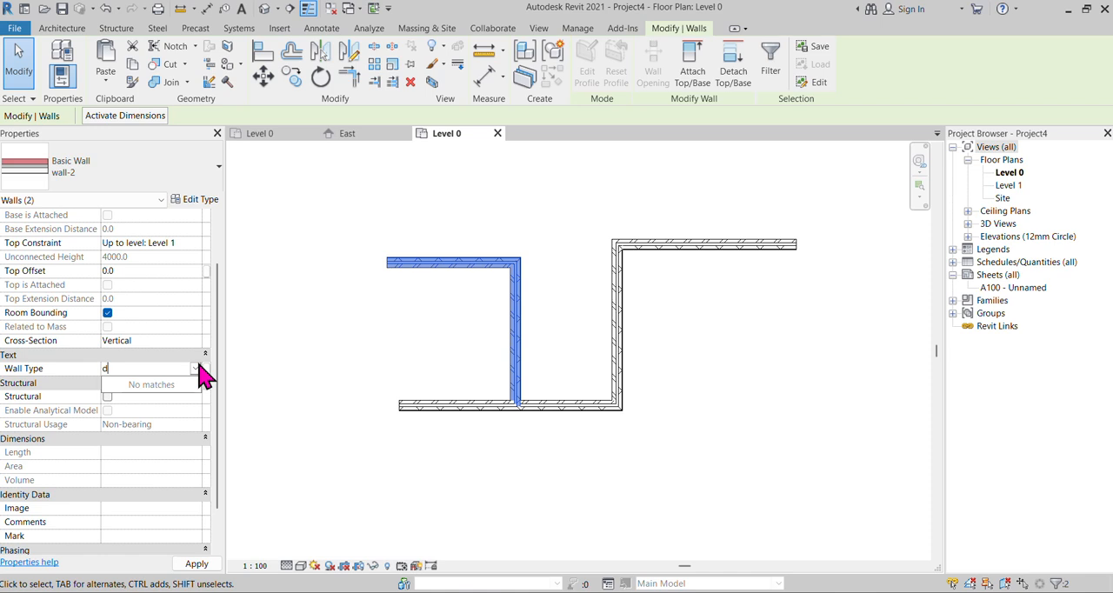
key("BackSpace")
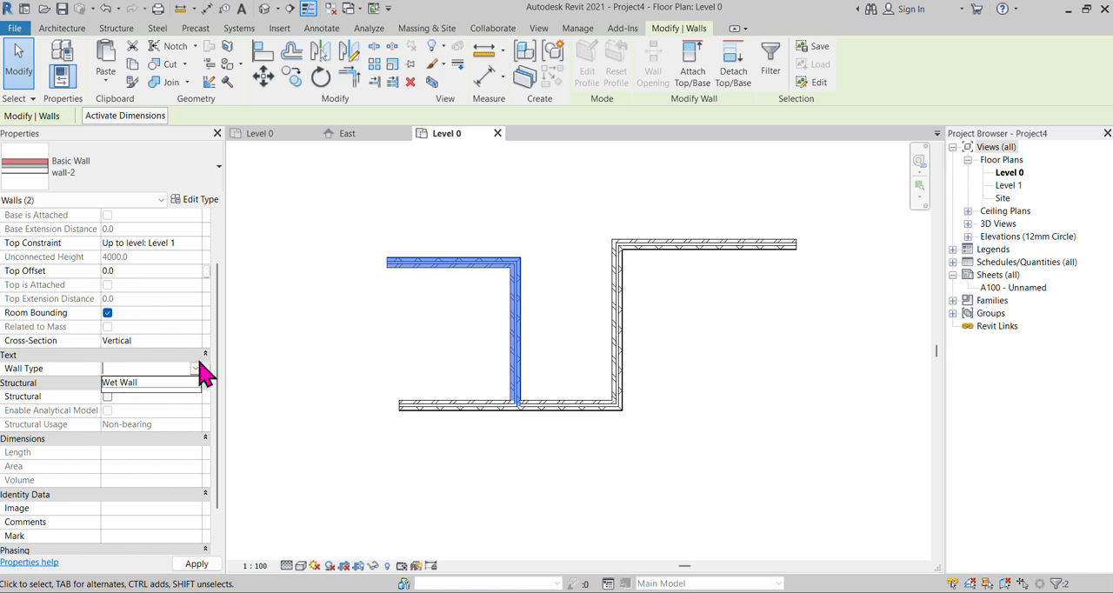
type("Dry W")
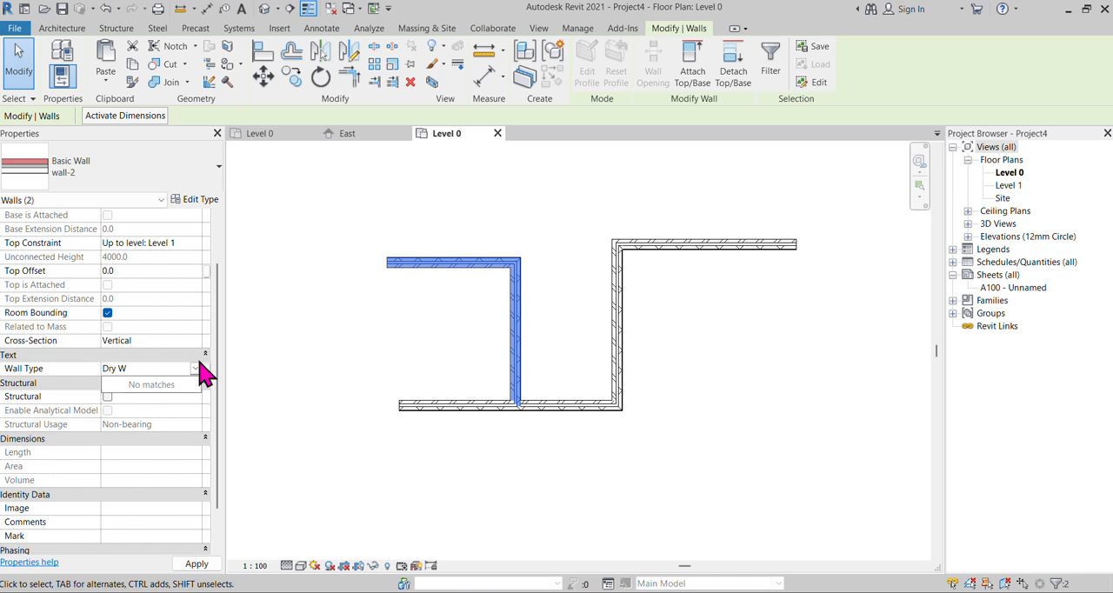
type("all")
key("Return")
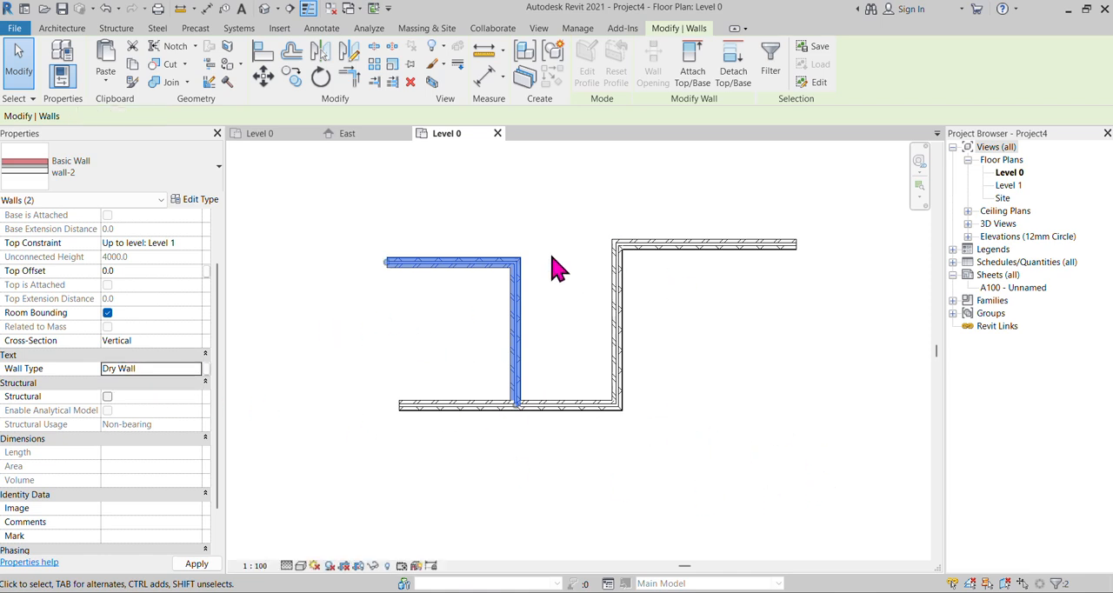
left_click(505, 228)
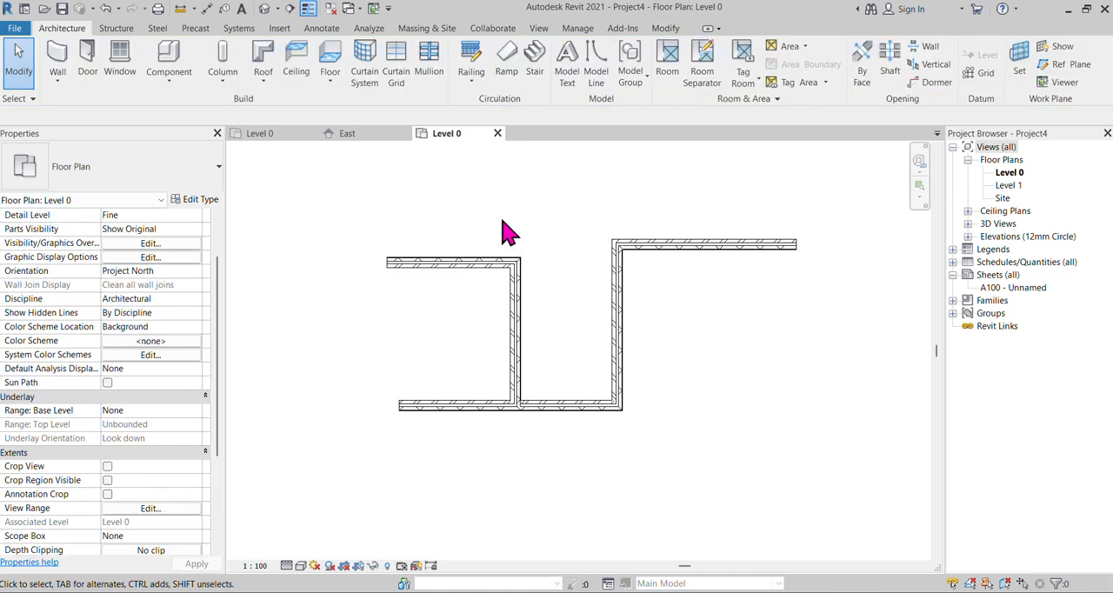
Compare the Wall Type values of the lower horizontal wall and the wall-2 vertical wall.
scroll(513, 248, "up", 1)
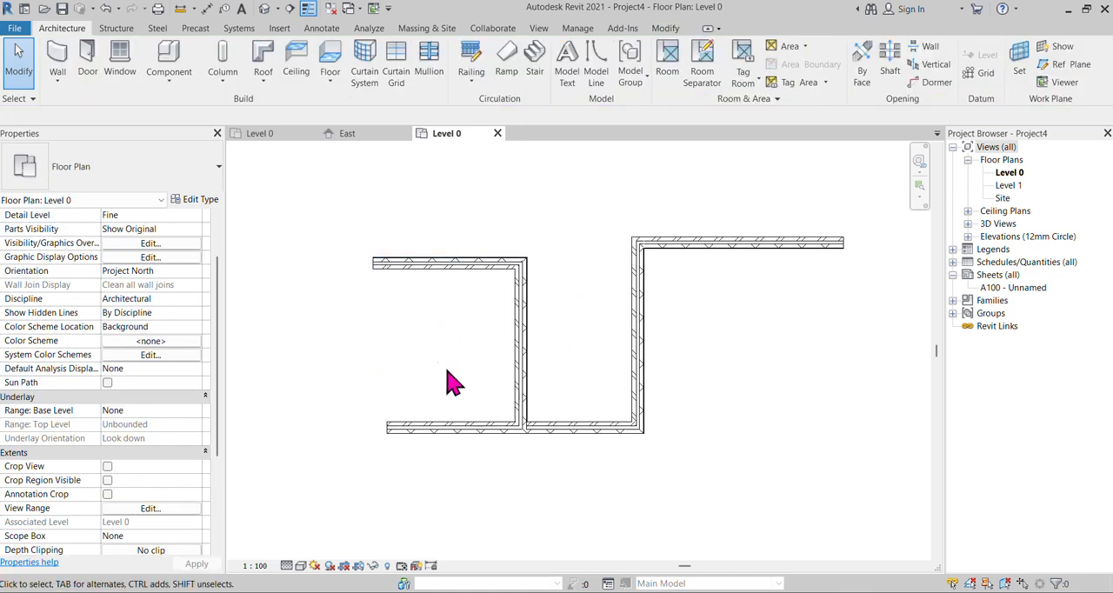
left_click(487, 426)
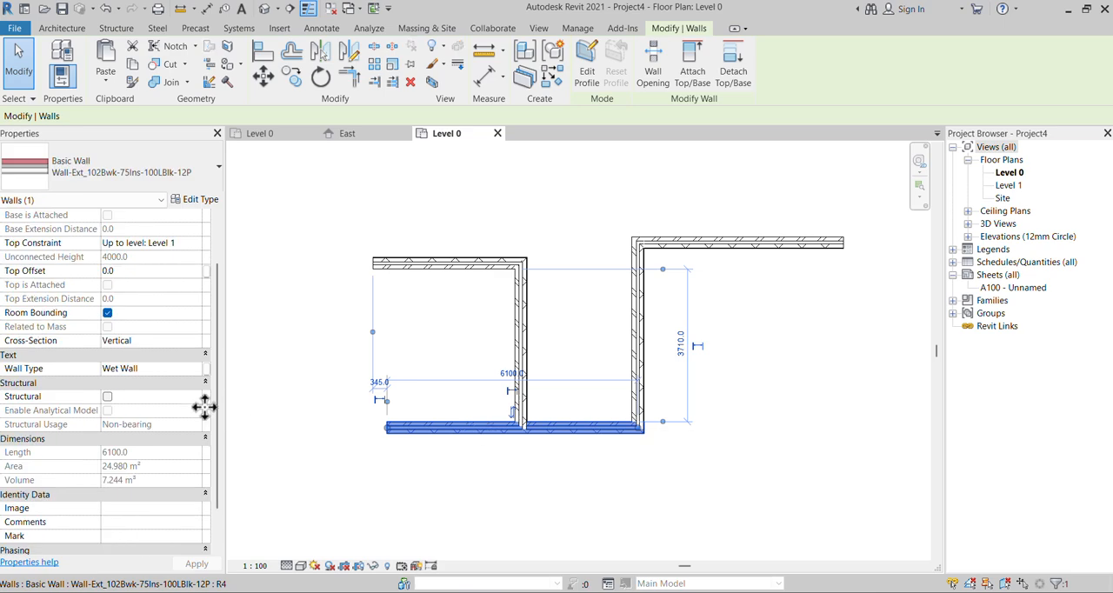
left_click(472, 522)
left_click(524, 332)
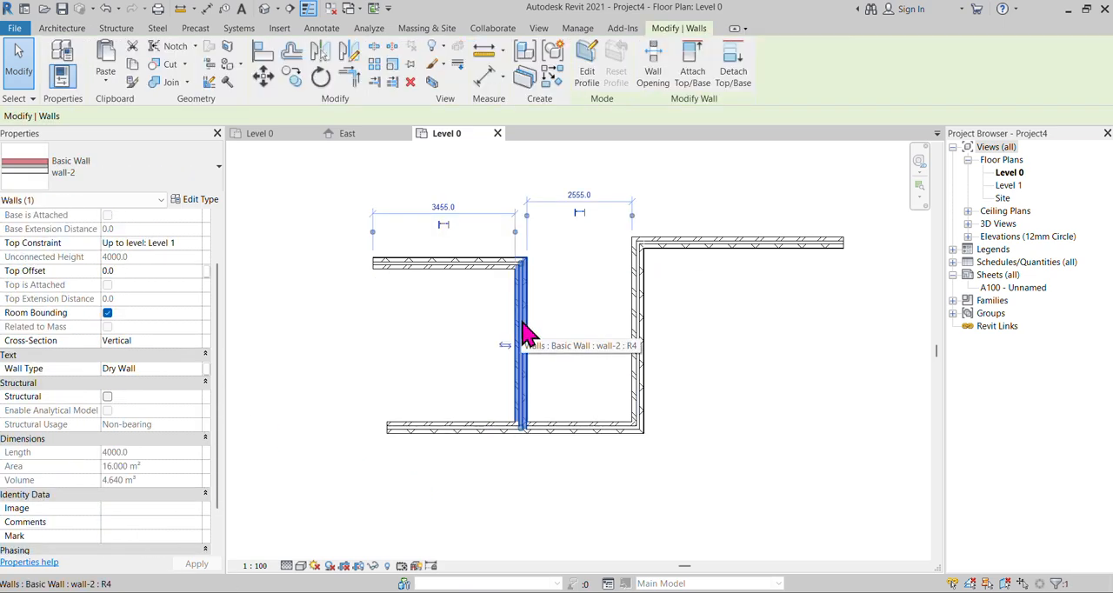
left_click(670, 487)
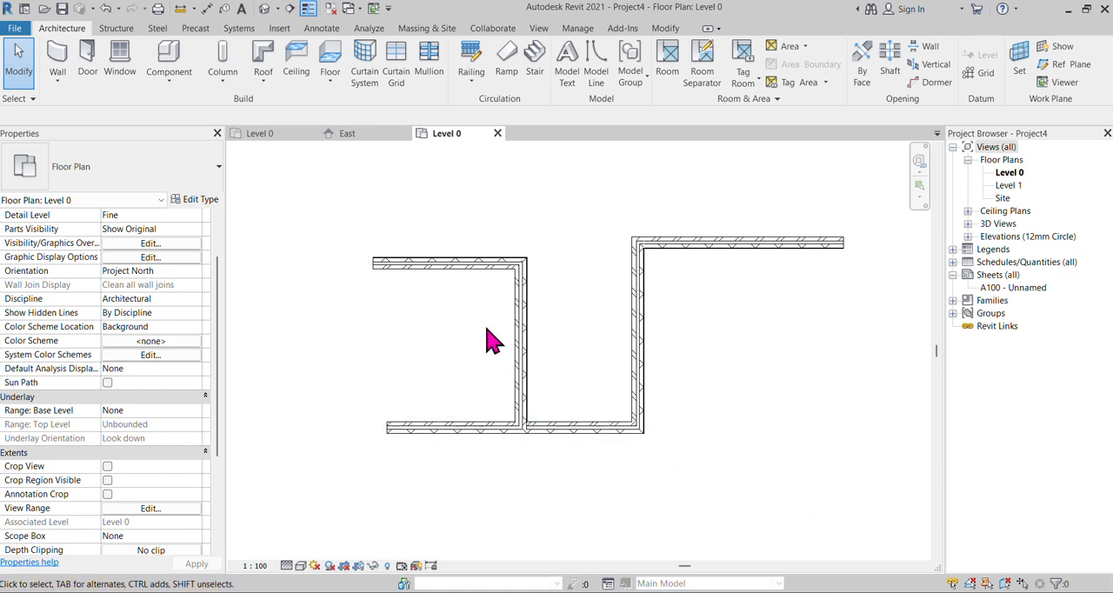
scroll(493, 339, "up", 2)
scroll(566, 325, "down", 1)
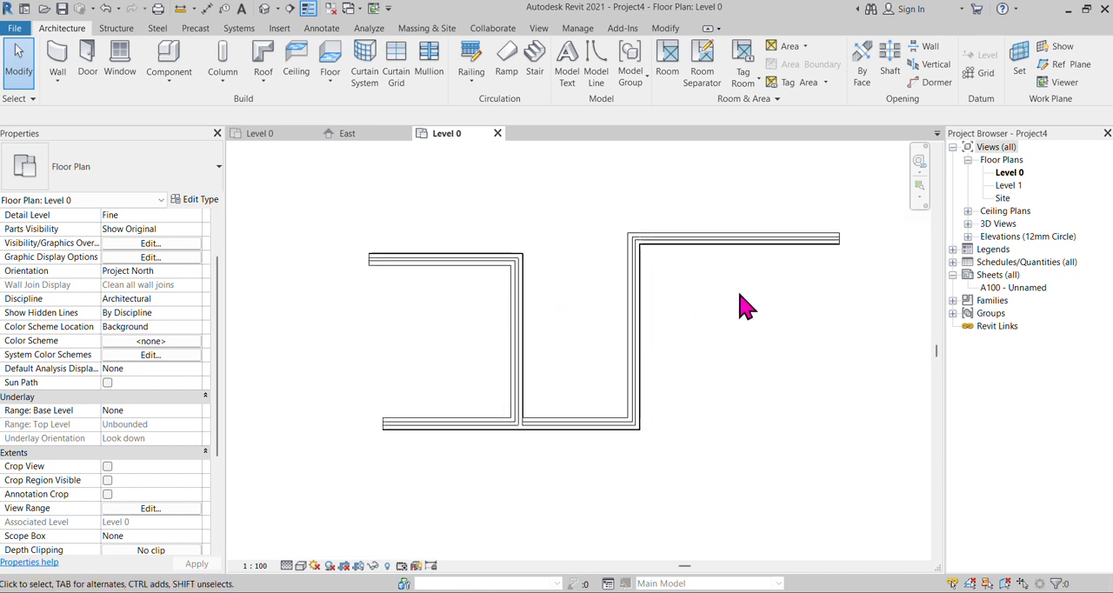
right_click(741, 295)
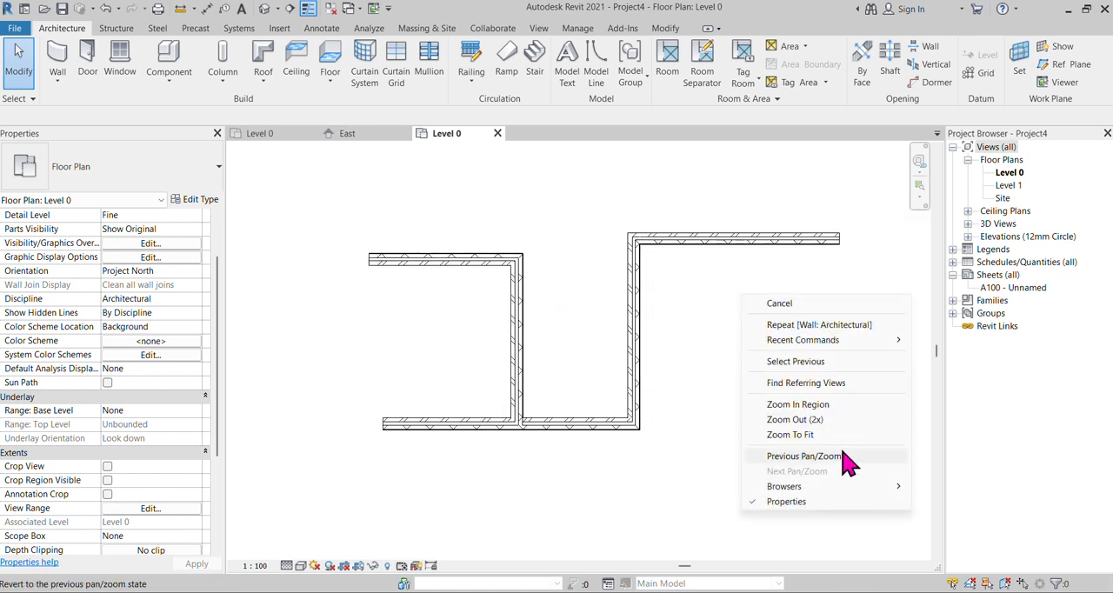
left_click(915, 261)
Create a building component schedule named Wall Schedule for the Walls category in the New Construction phase.
left_click(1022, 265)
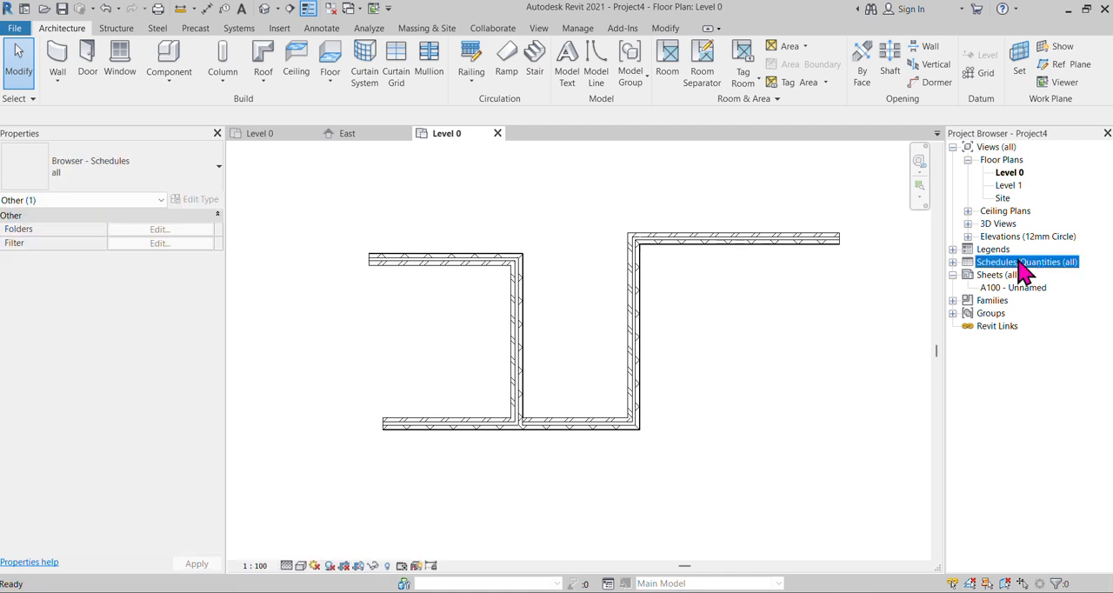
right_click(1022, 265)
left_click(970, 264)
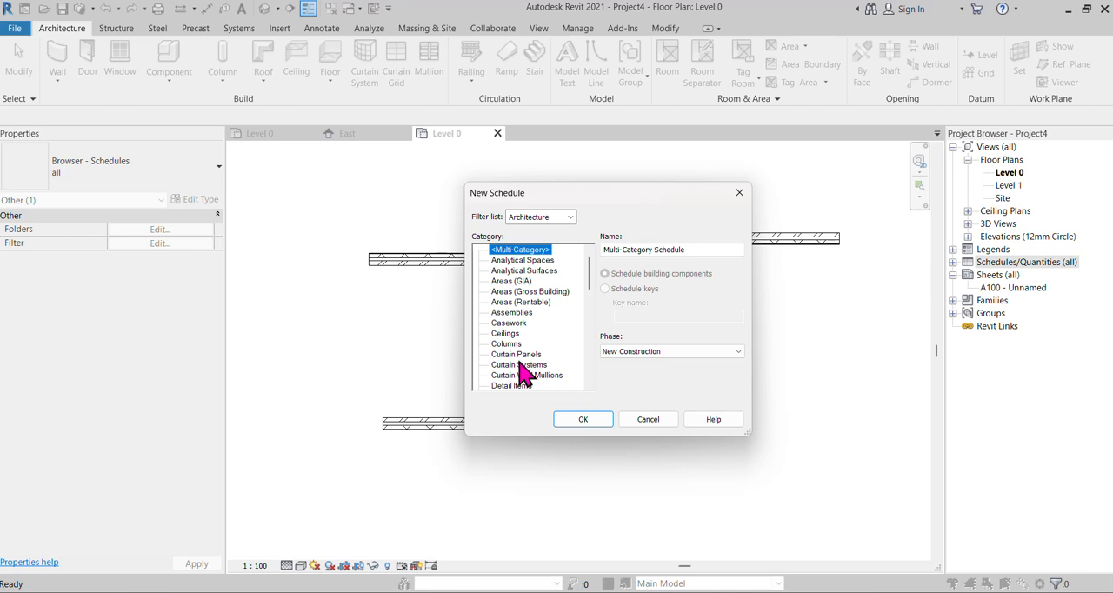
scroll(532, 357, "down", 2)
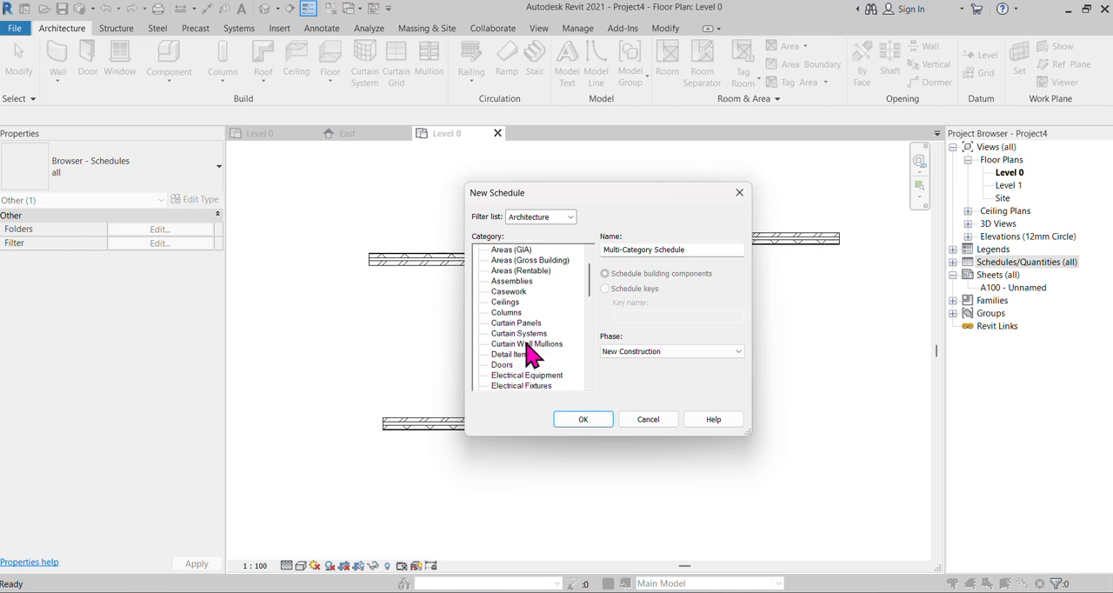
scroll(530, 361, "down", 8)
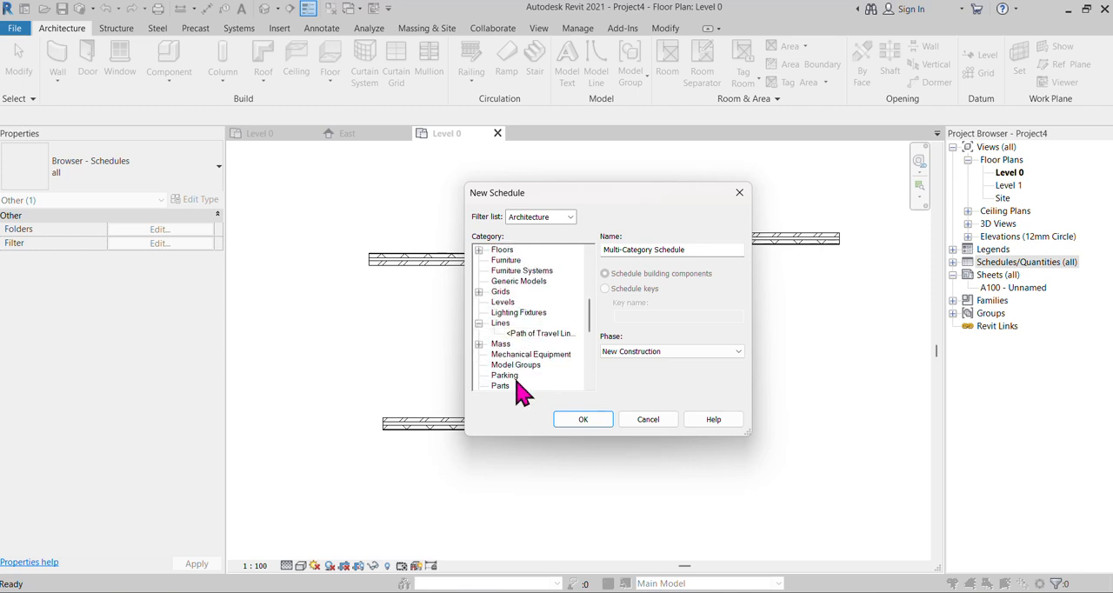
scroll(515, 389, "down", 3)
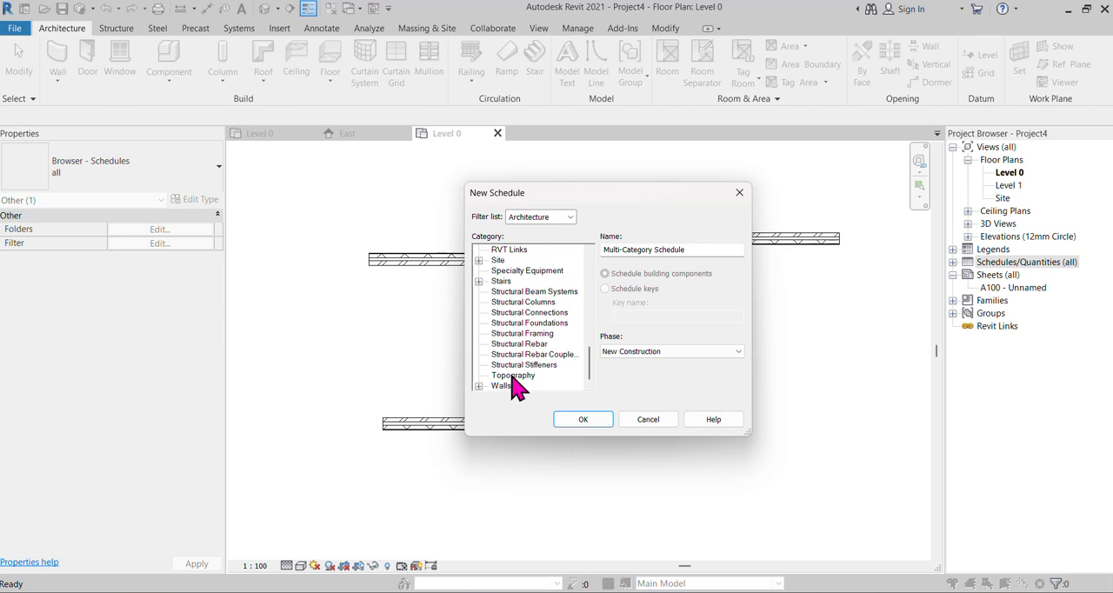
left_click(506, 386)
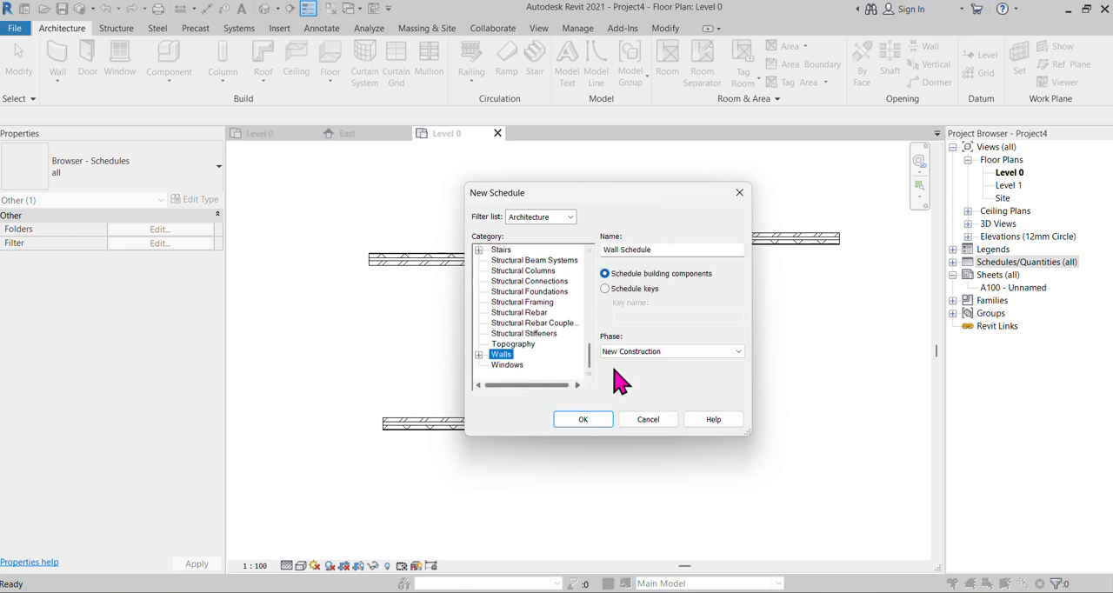
left_click(584, 418)
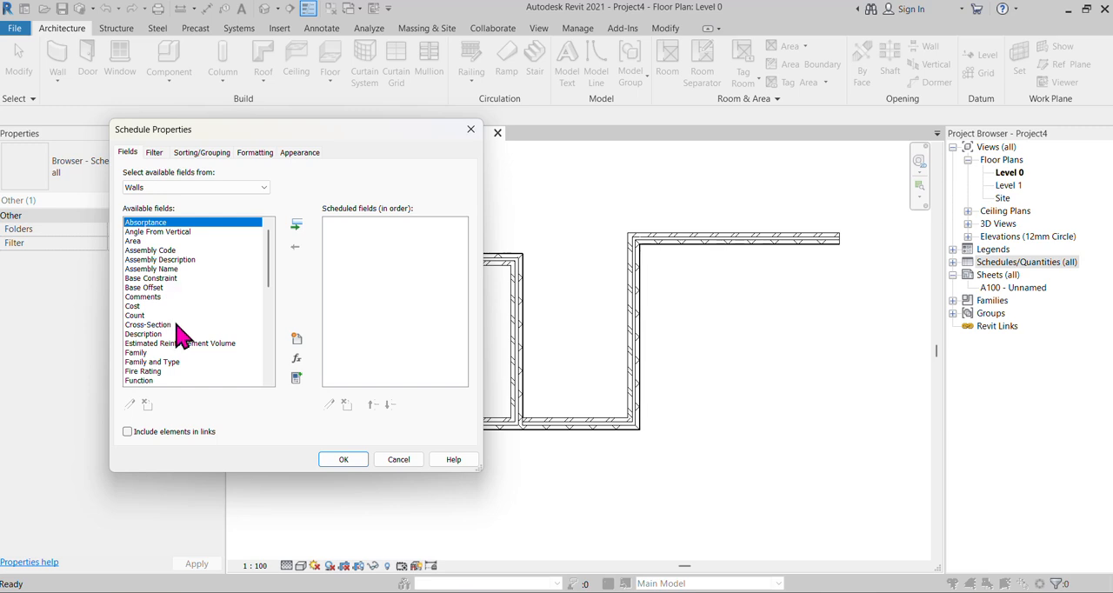
Add the Family and Type field followed by the Width field to the wall schedule's scheduled fields.
scroll(182, 348, "down", 5)
left_click(167, 232)
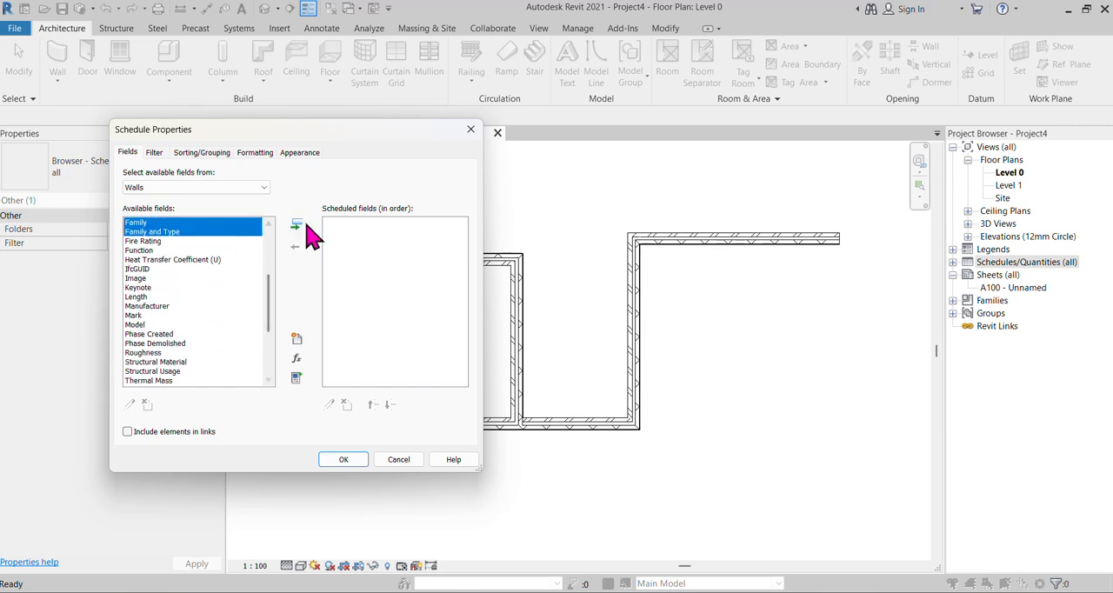
left_click(297, 226)
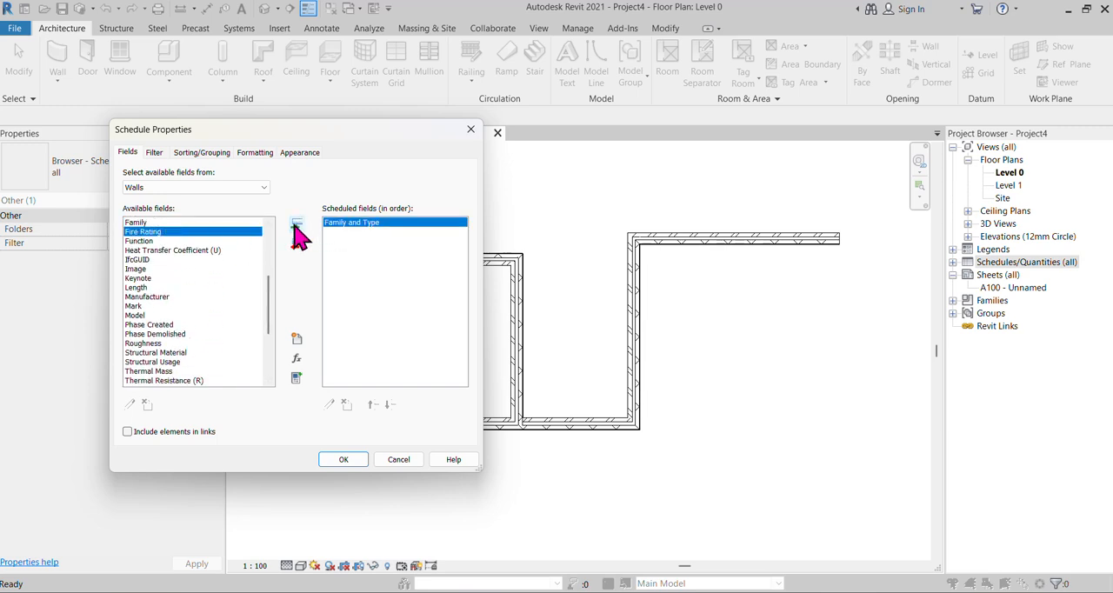
scroll(180, 350, "up", 5)
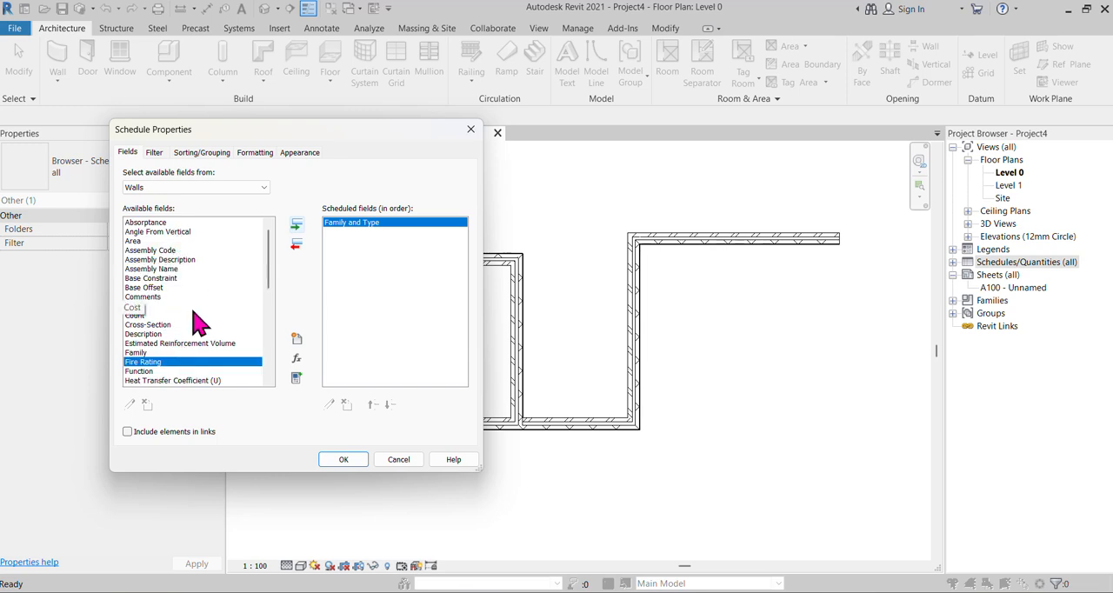
scroll(183, 309, "down", 5)
scroll(201, 338, "down", 4)
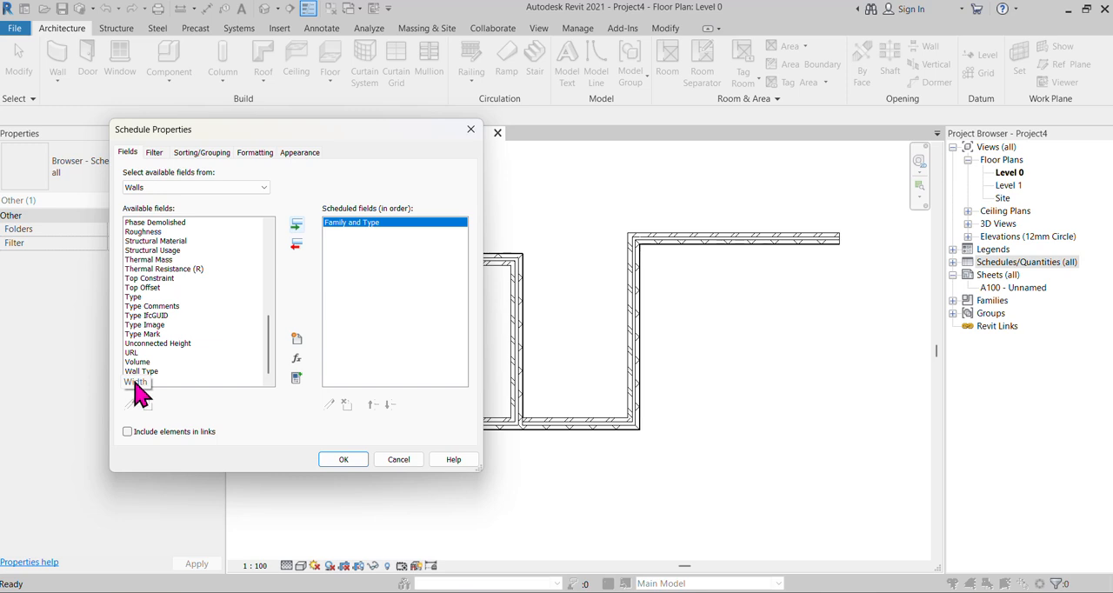
left_click(135, 381)
left_click(294, 226)
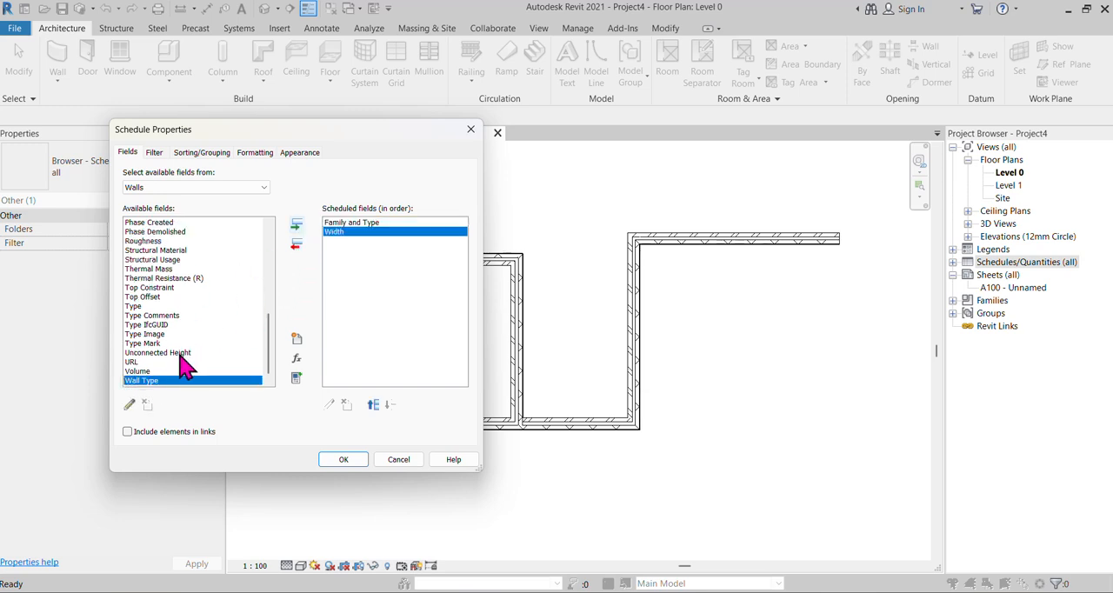
Add the Function field to the wall schedule after the Width field.
scroll(184, 366, "up", 5)
scroll(183, 366, "up", 3)
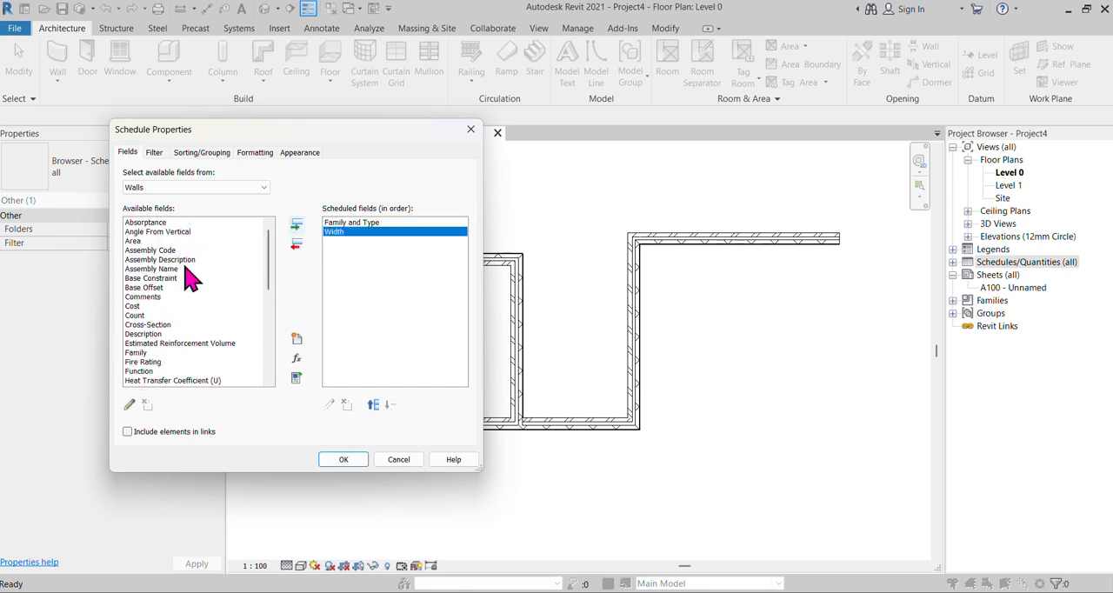
left_click(139, 371)
left_click(295, 226)
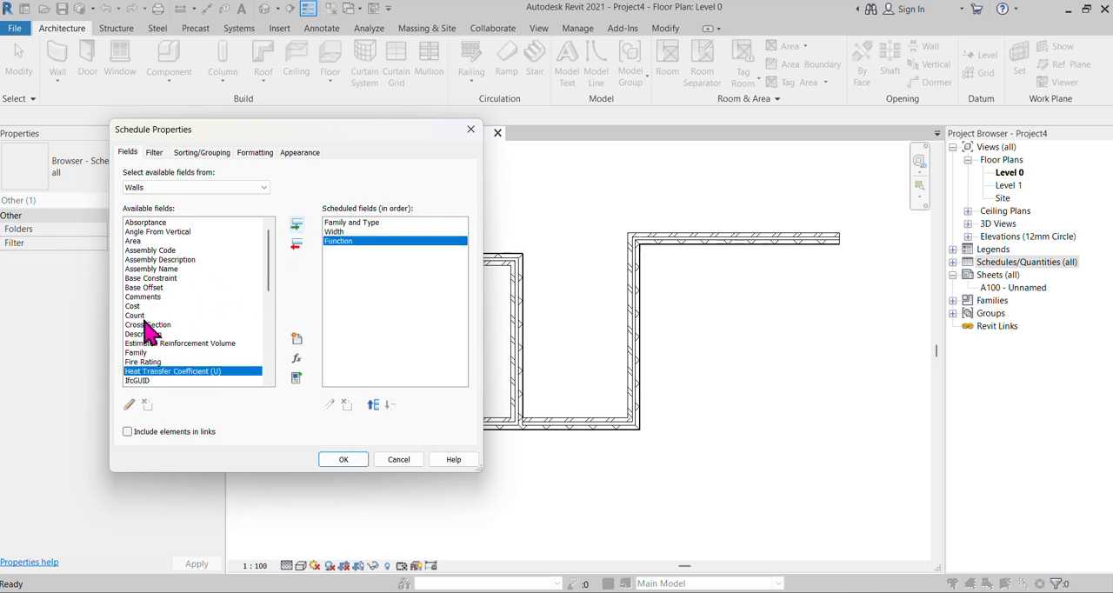
Add the Wall Type field as the last scheduled field and generate the wall schedule.
scroll(152, 321, "down", 5)
scroll(222, 317, "down", 3)
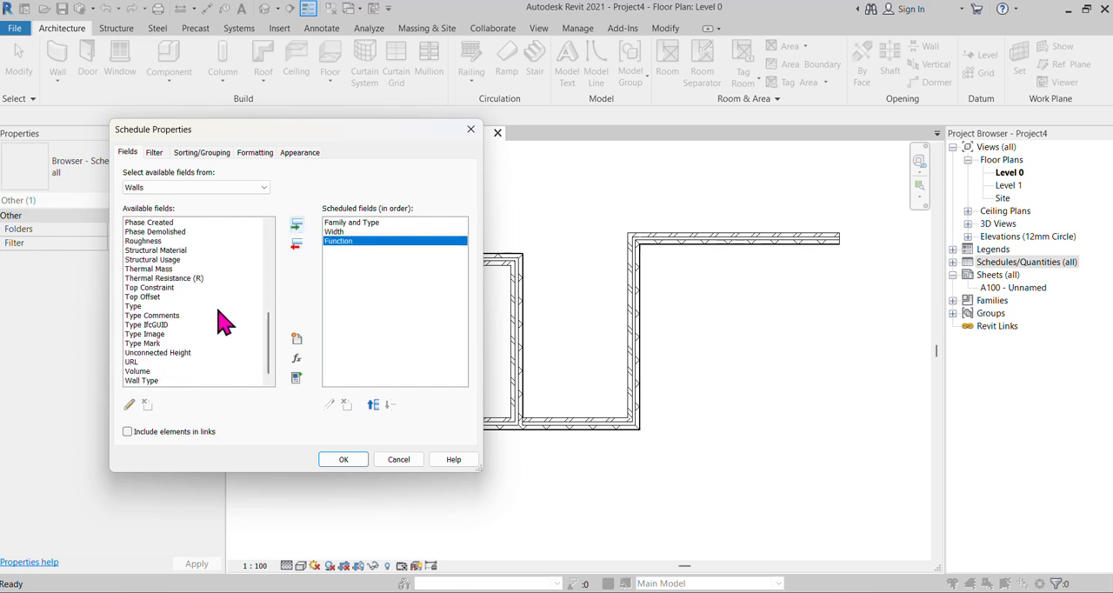
scroll(223, 317, "up", 8)
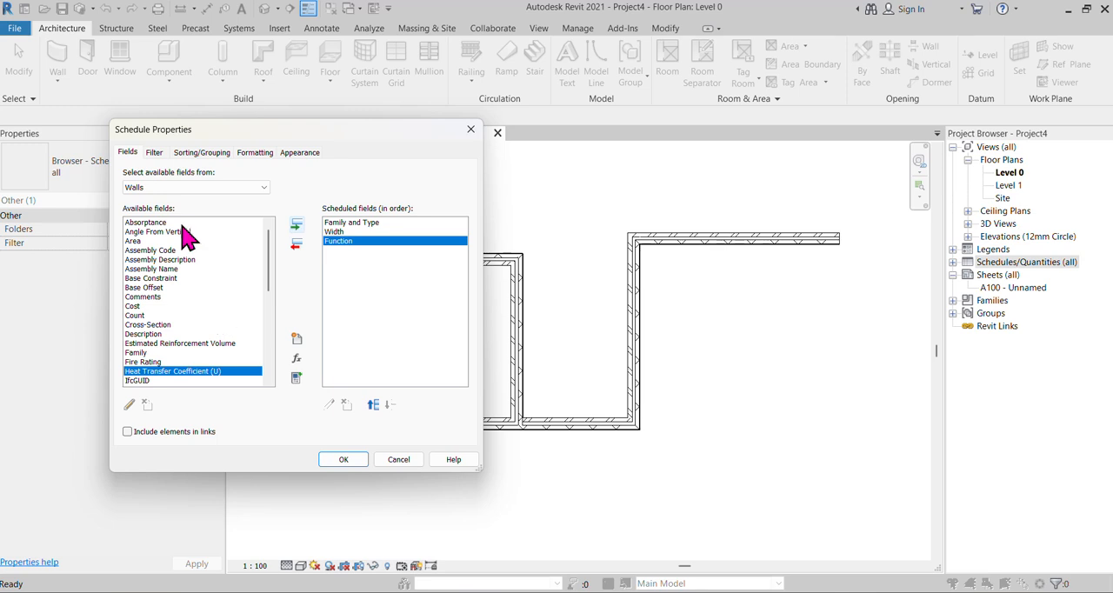
scroll(215, 304, "down", 8)
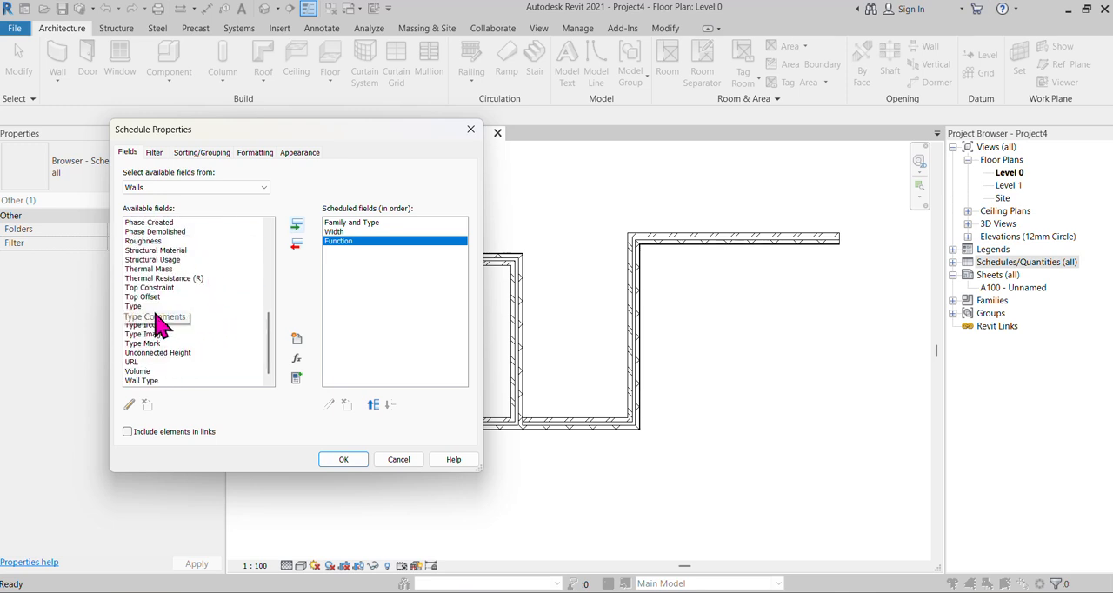
scroll(159, 313, "up", 4)
scroll(153, 383, "down", 4)
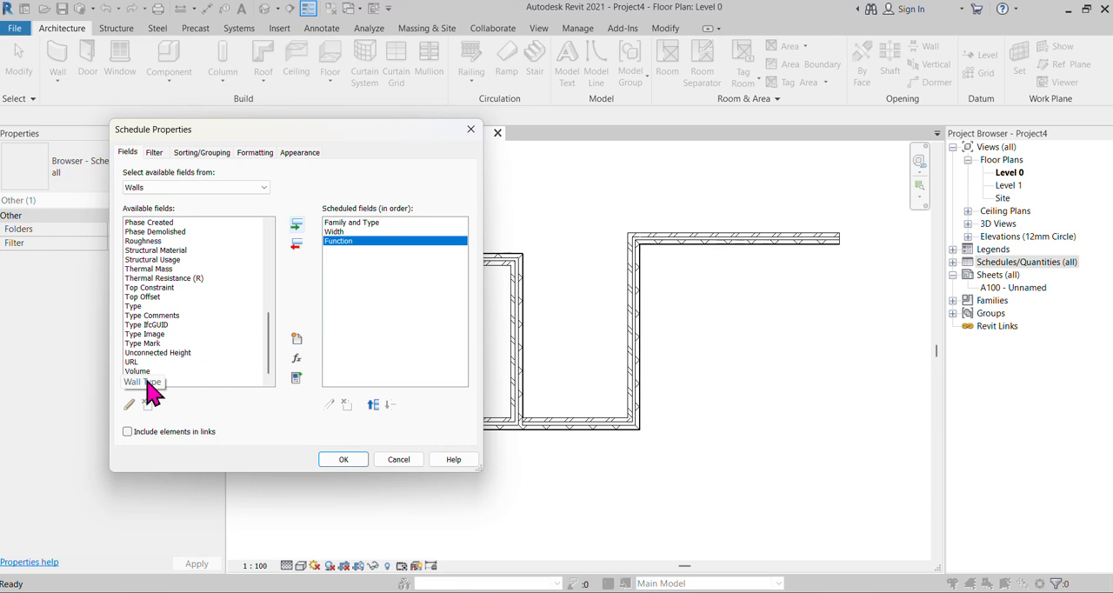
left_click(146, 382)
left_click(296, 225)
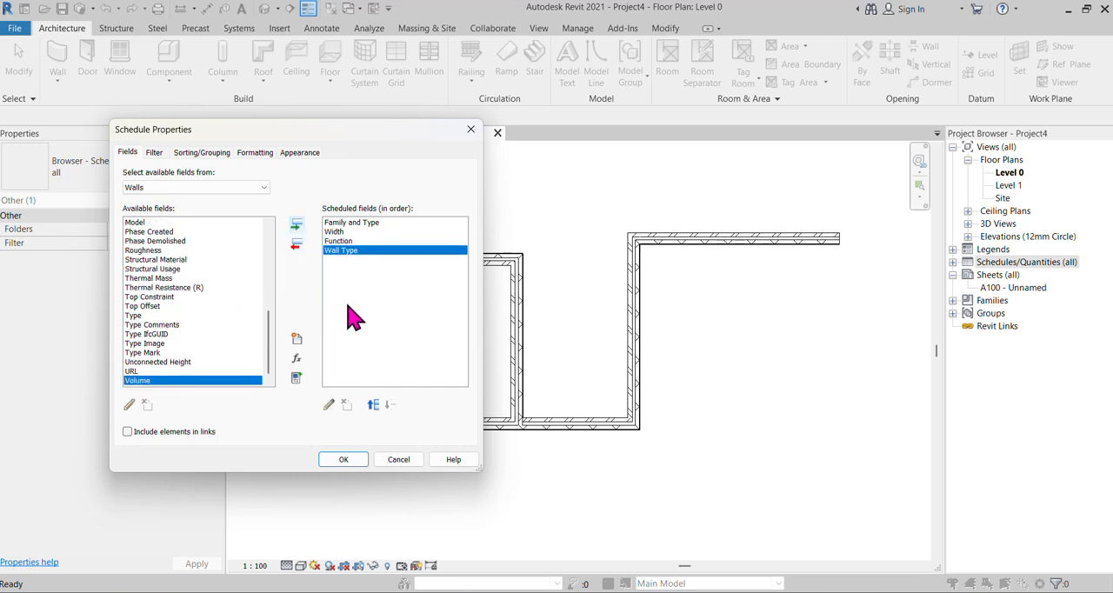
left_click(343, 461)
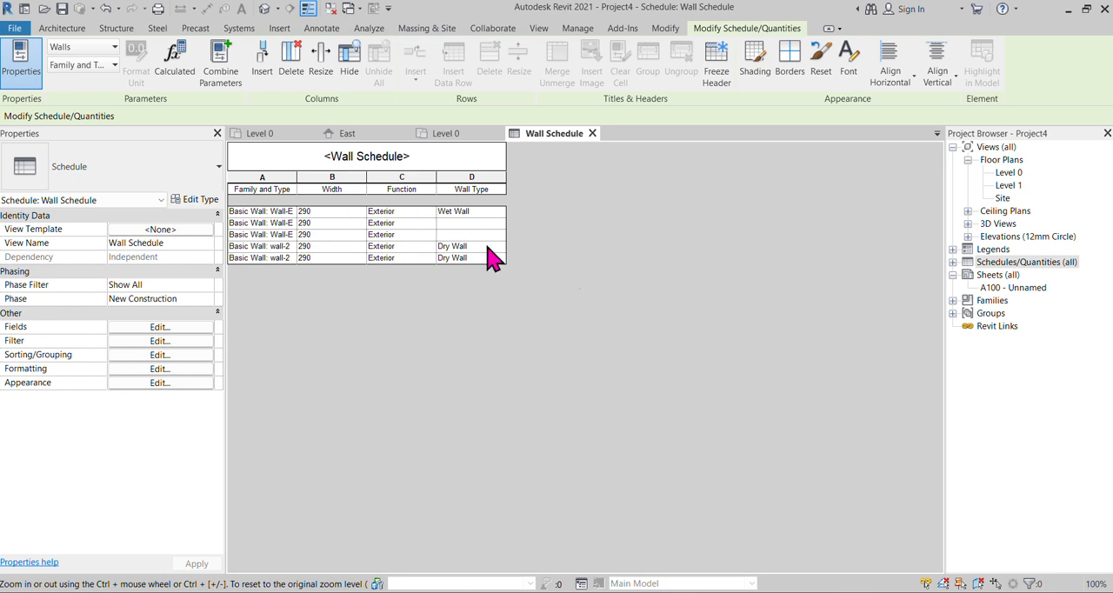
Return to the Level 0 floor plan containing the walls and inspect the Wall Type of the middle vertical wall-2 wall.
left_click(272, 134)
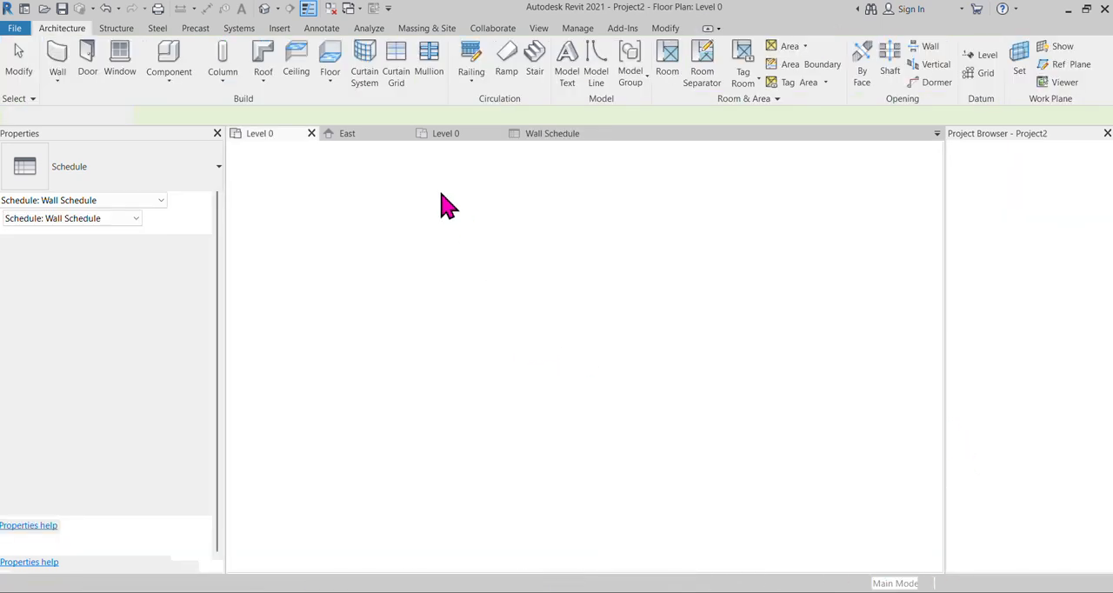
left_click(671, 180)
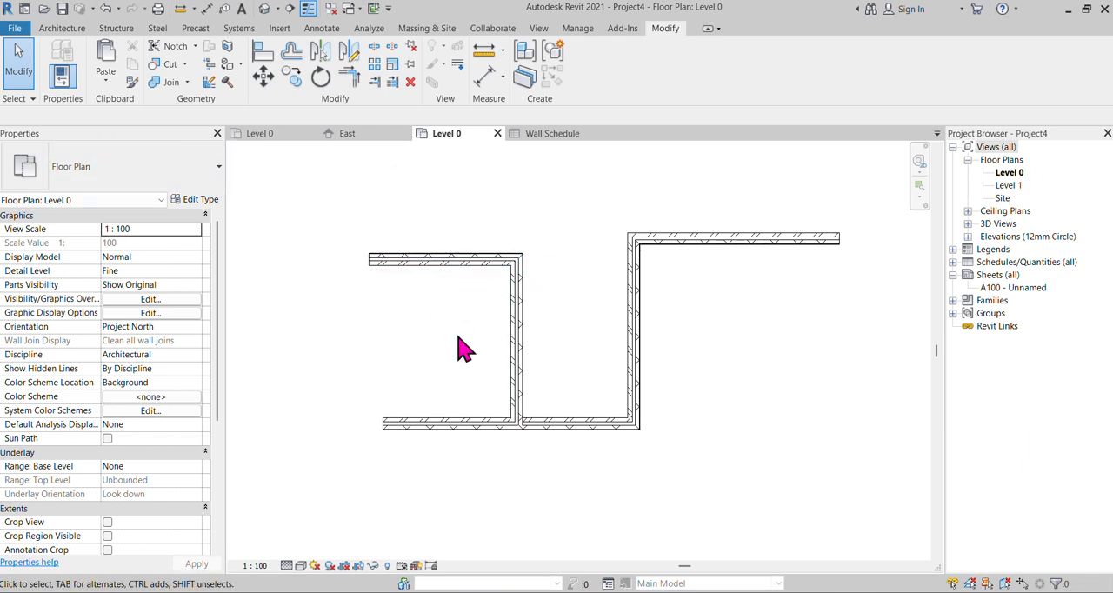
scroll(416, 329, "up", 2)
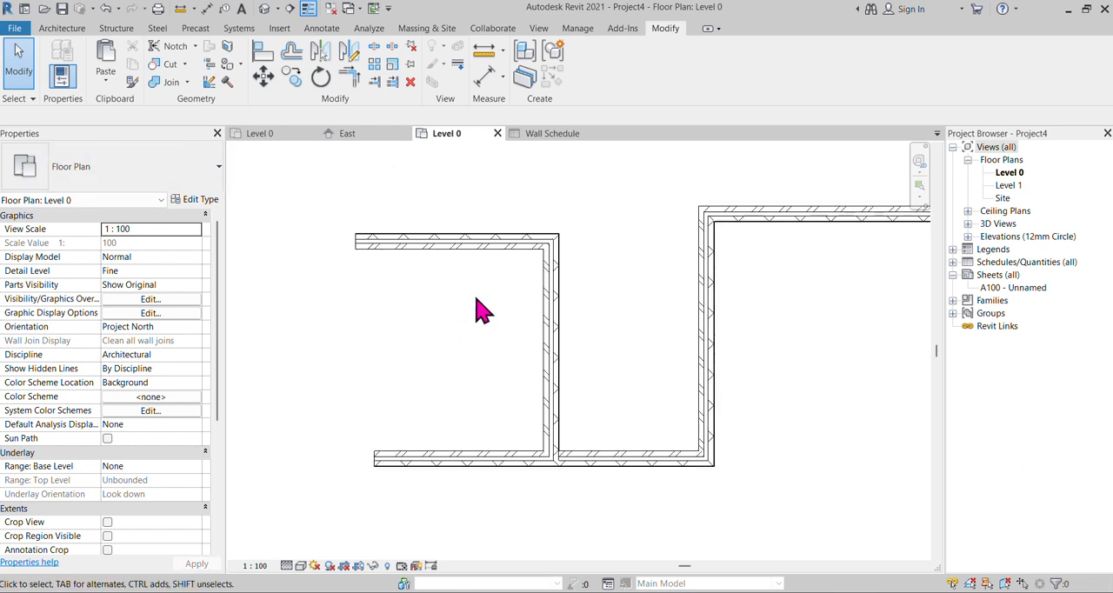
left_click(541, 340)
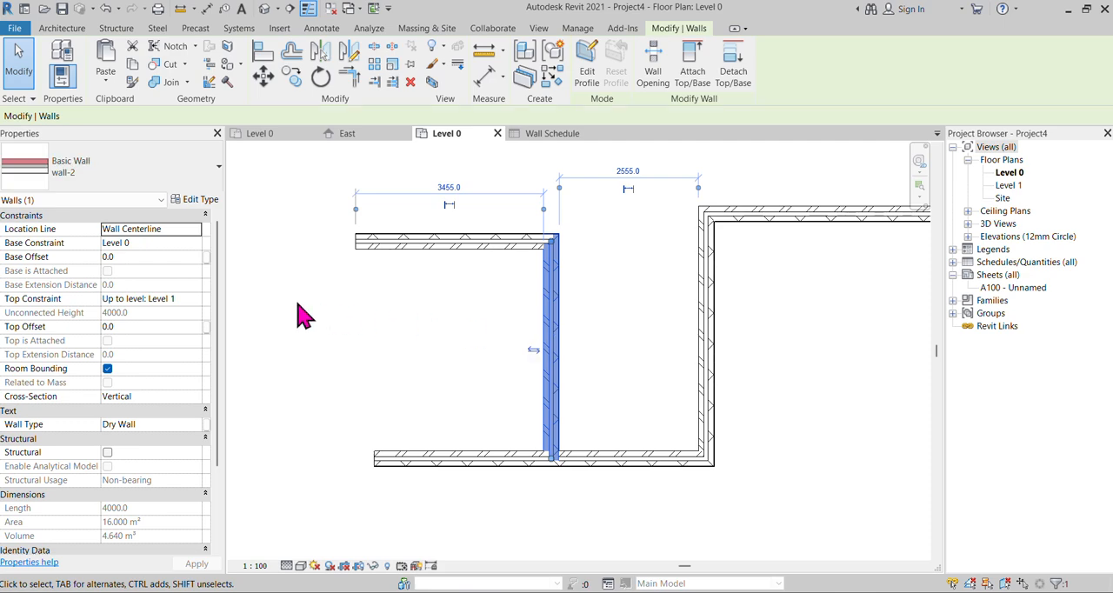